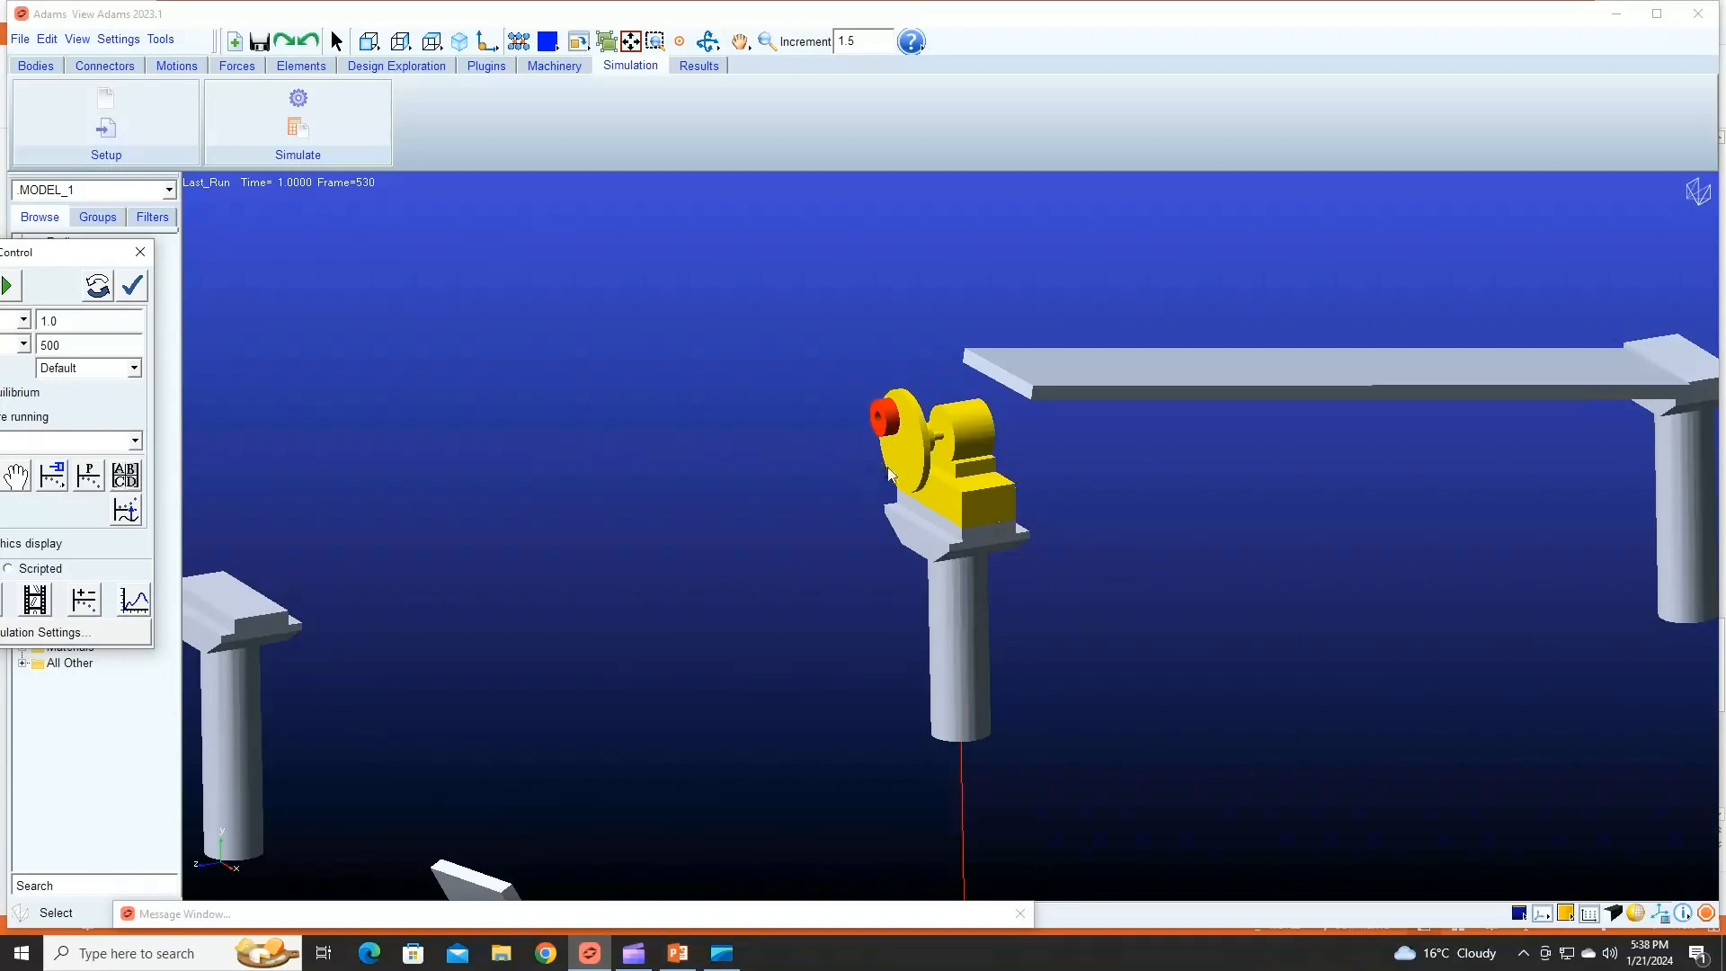
Step: Reset the simulation to its initial configuration and move the simulation controls clear of the model tree
{"action": "left_click_drag", "start_coordinate": [27, 255], "coordinate": [146, 198]}
{"action": "left_click", "coordinate": [57, 226]}
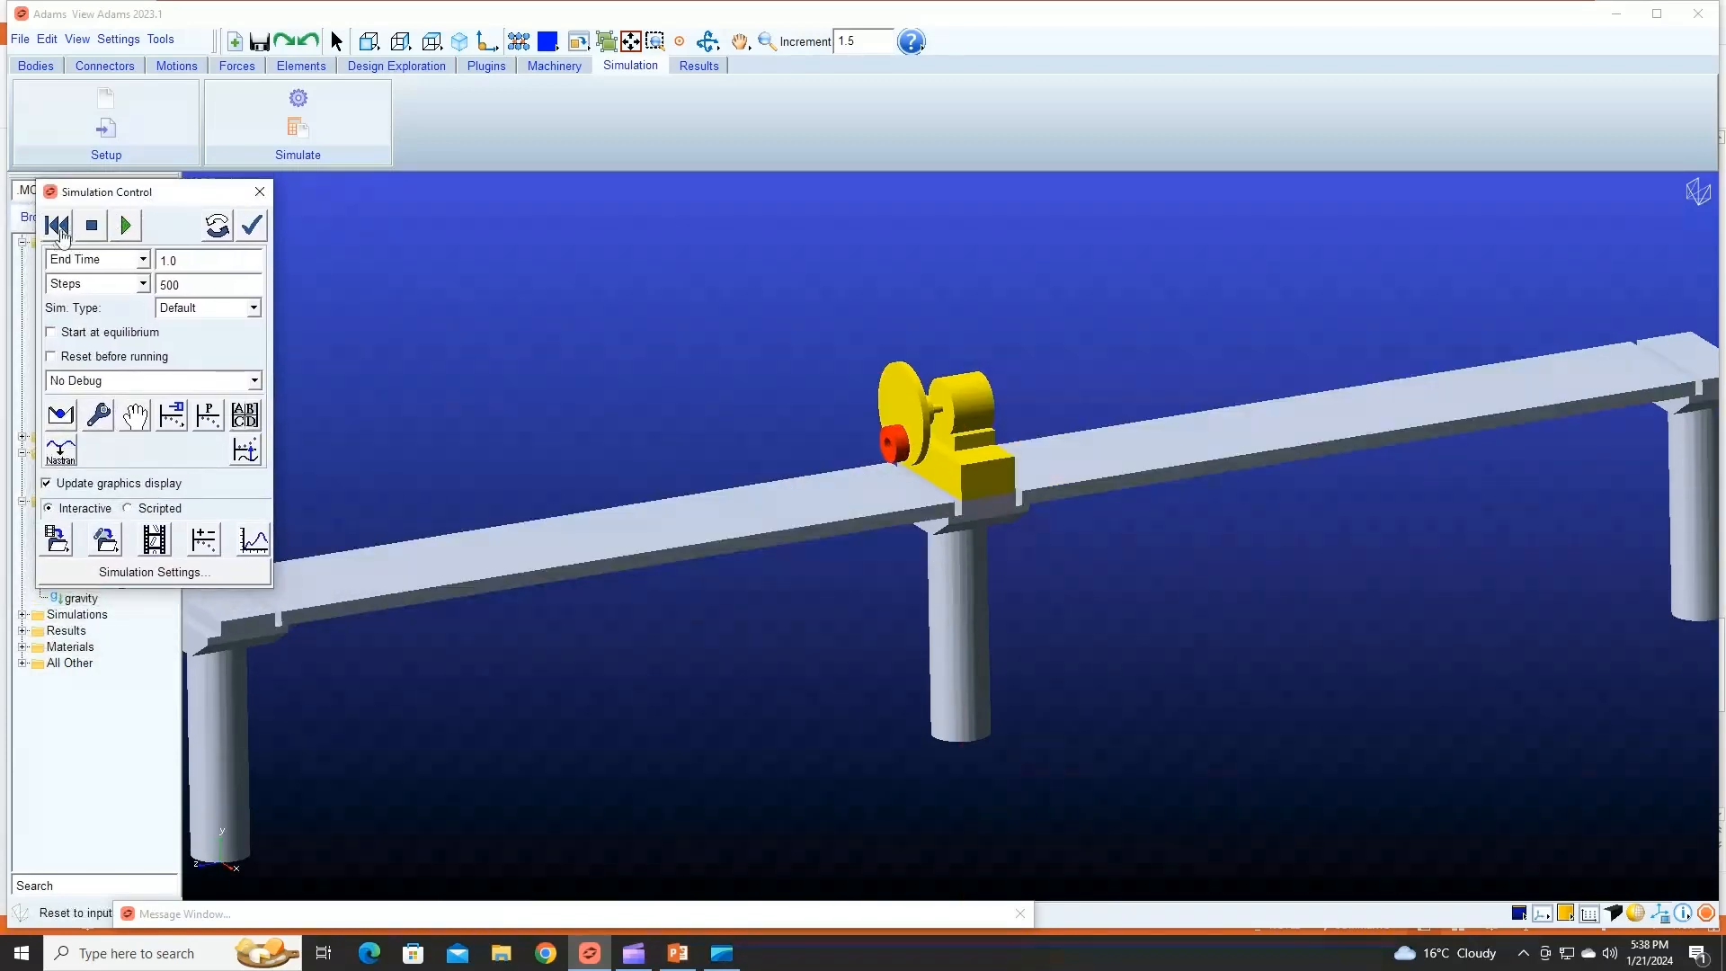
{"action": "left_click_drag", "start_coordinate": [153, 200], "coordinate": [518, 111]}
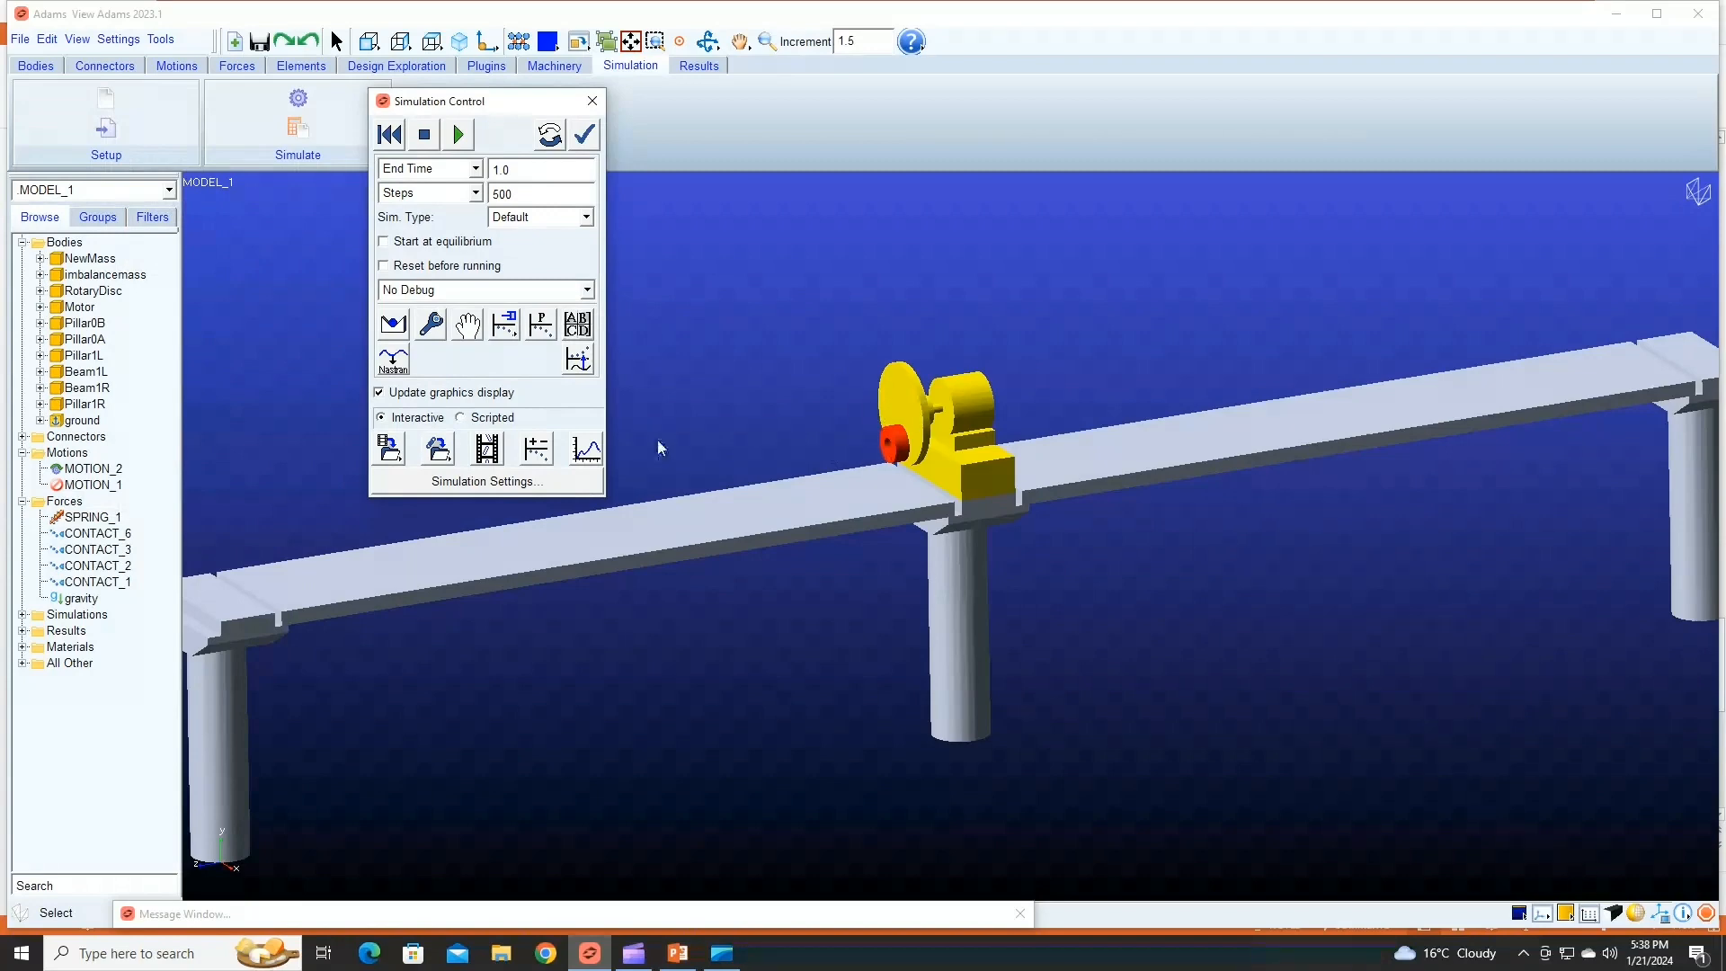
Step: Modify MOTION_2 so its rotational displacement function is 150*time
{"action": "right_click", "coordinate": [120, 470]}
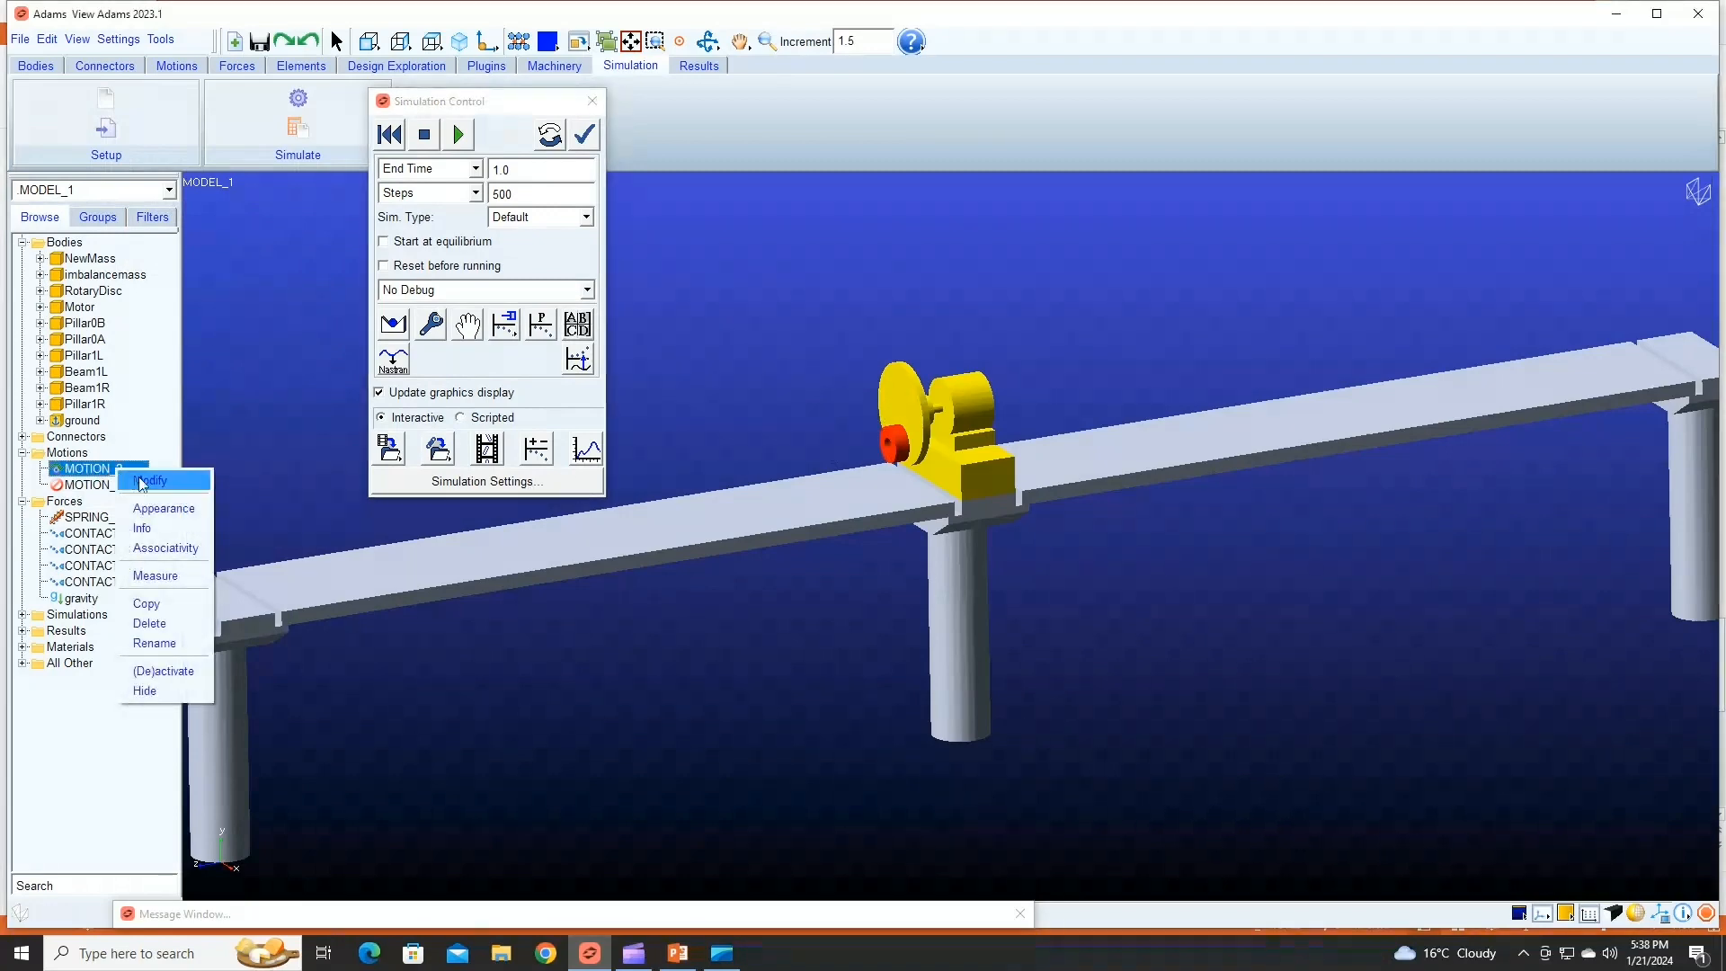
{"action": "left_click", "coordinate": [142, 479]}
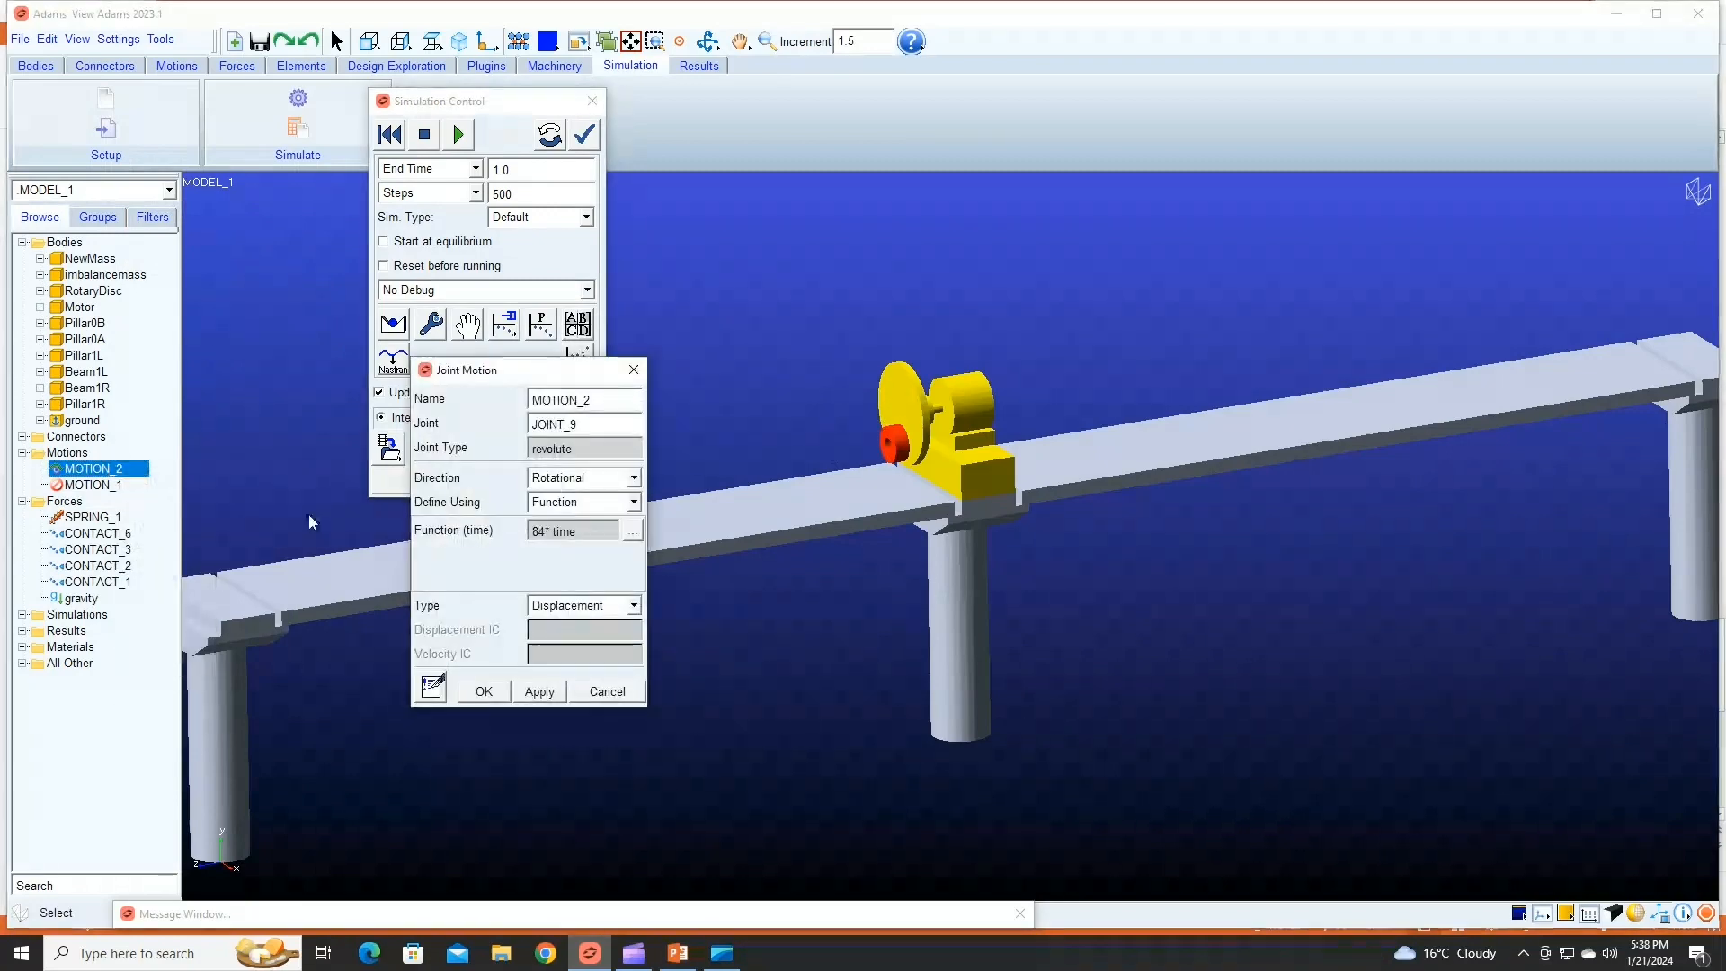
{"action": "left_click", "coordinate": [544, 531]}
{"action": "key", "text": "BackSpace"}
{"action": "key", "text": "BackSpace"}
{"action": "type", "text": "150"}
{"action": "left_click", "coordinate": [495, 693]}
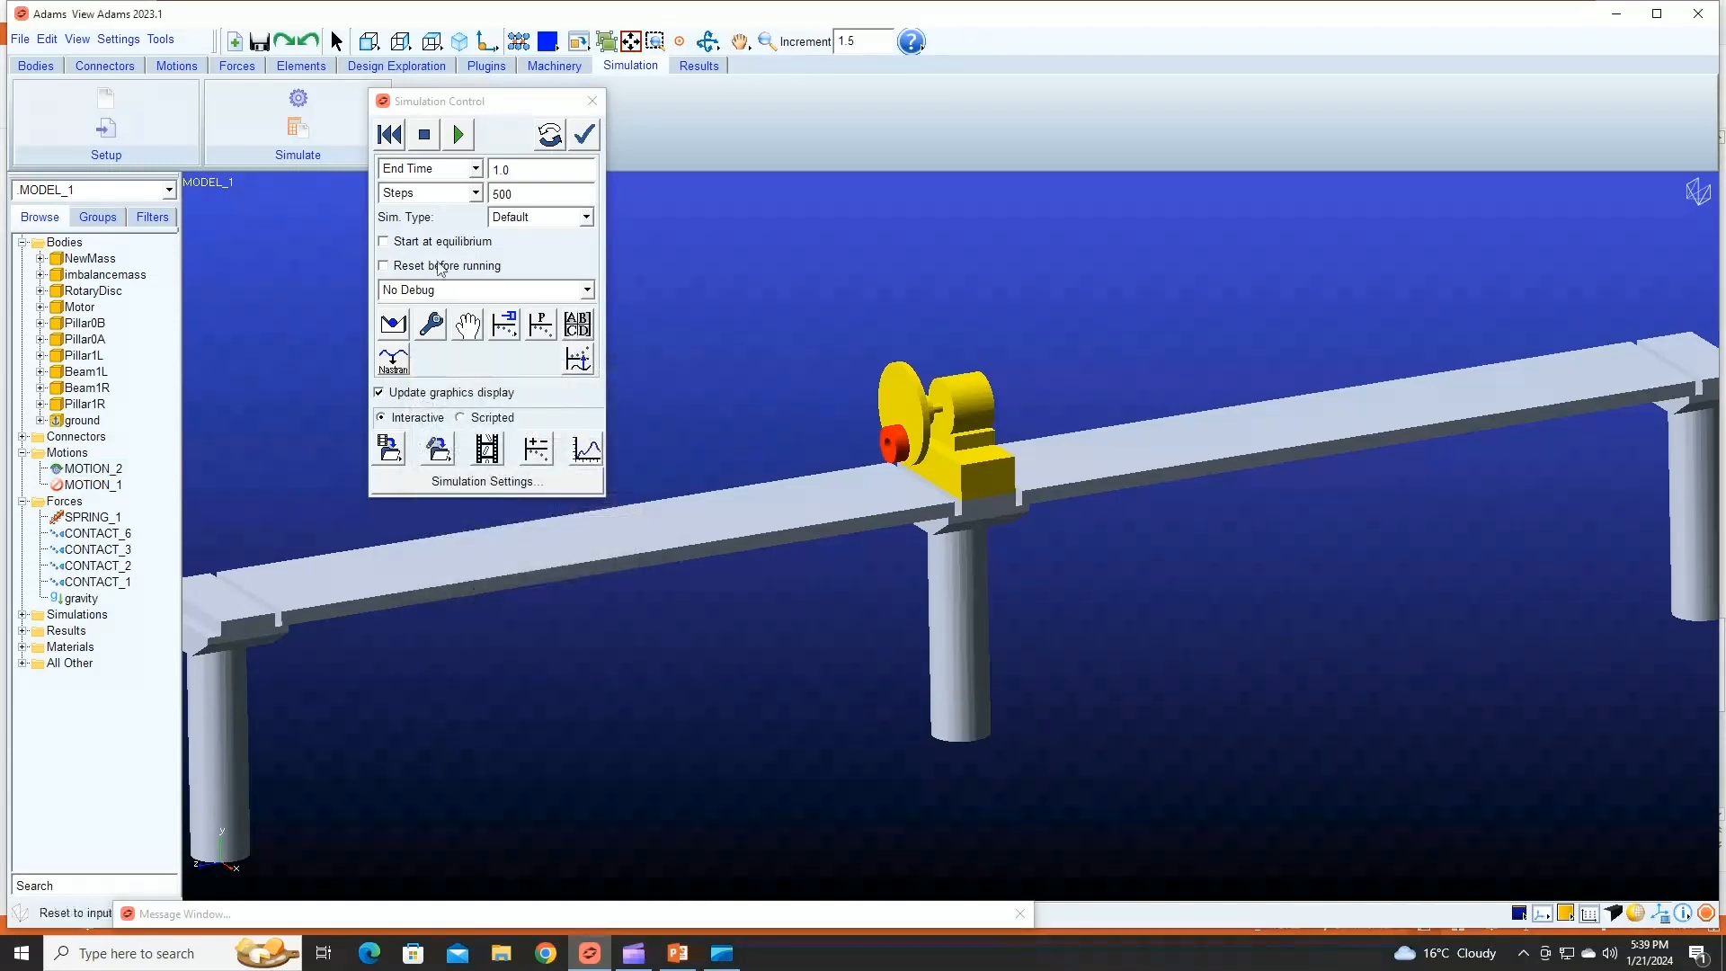
Step: Run the simulation with an end time of 1.0 and 500 steps, keeping the simulation controls off the model
{"action": "left_click_drag", "start_coordinate": [496, 115], "coordinate": [51, 220]}
{"action": "left_click", "coordinate": [13, 238]}
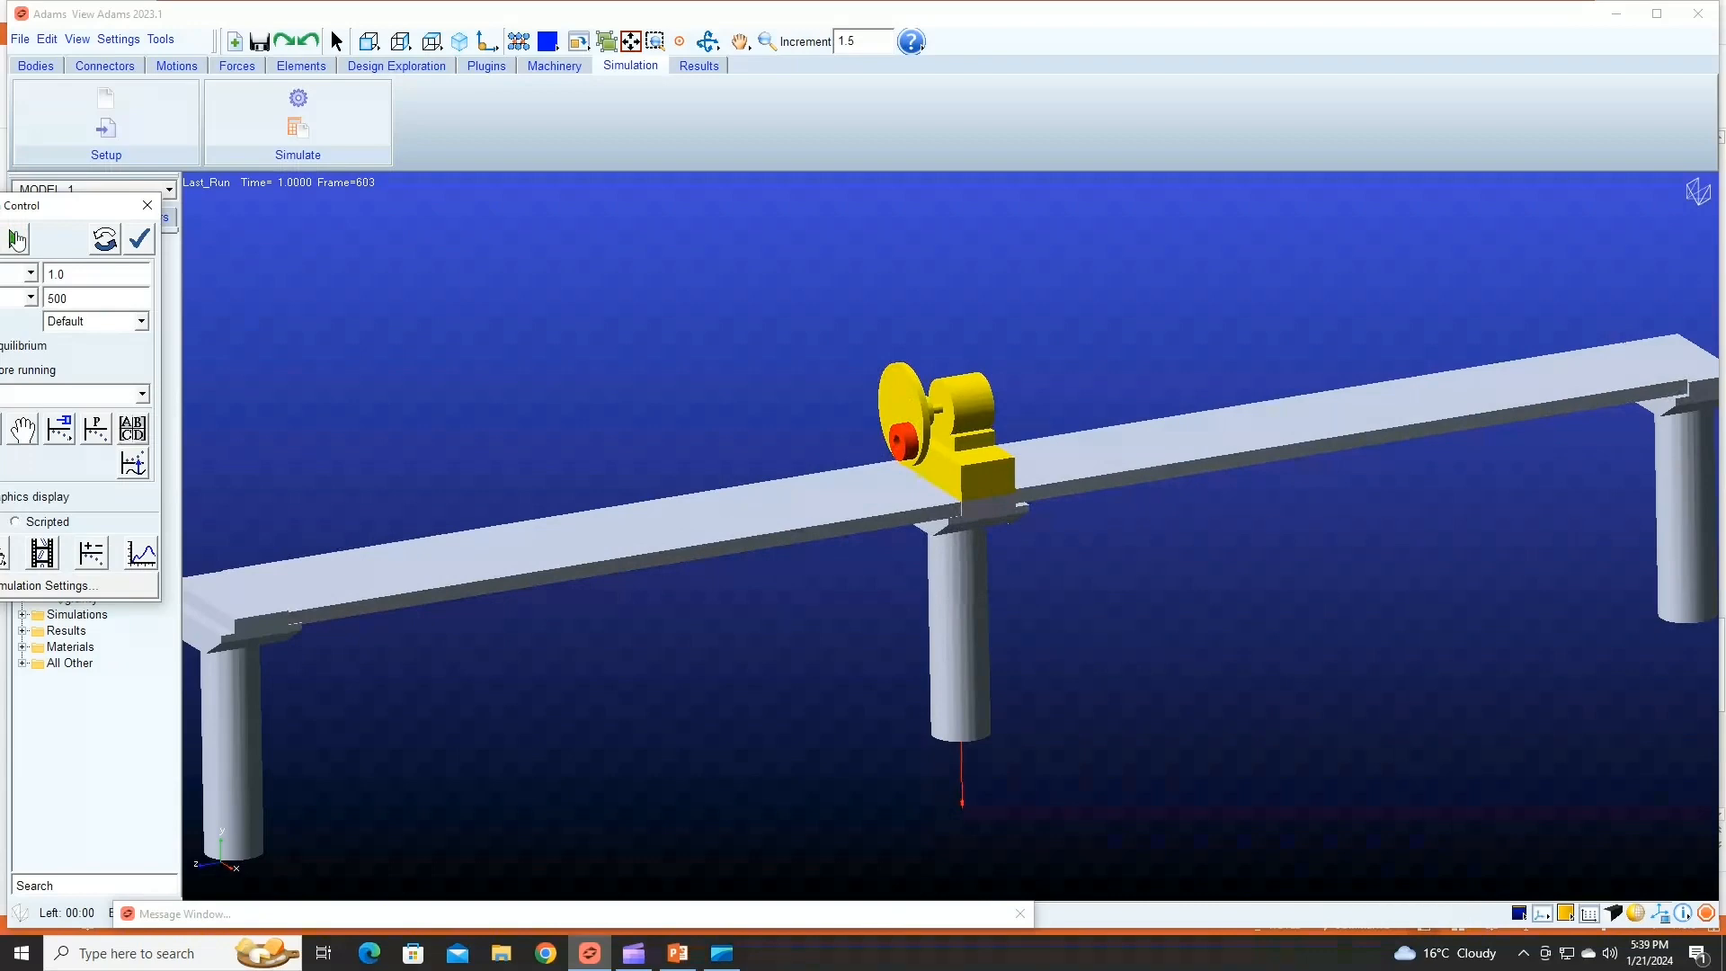
{"action": "left_click_drag", "start_coordinate": [44, 205], "coordinate": [310, 177]}
Step: Change MOTION_2's displacement function to 50*time and apply it
{"action": "right_click", "coordinate": [99, 468]}
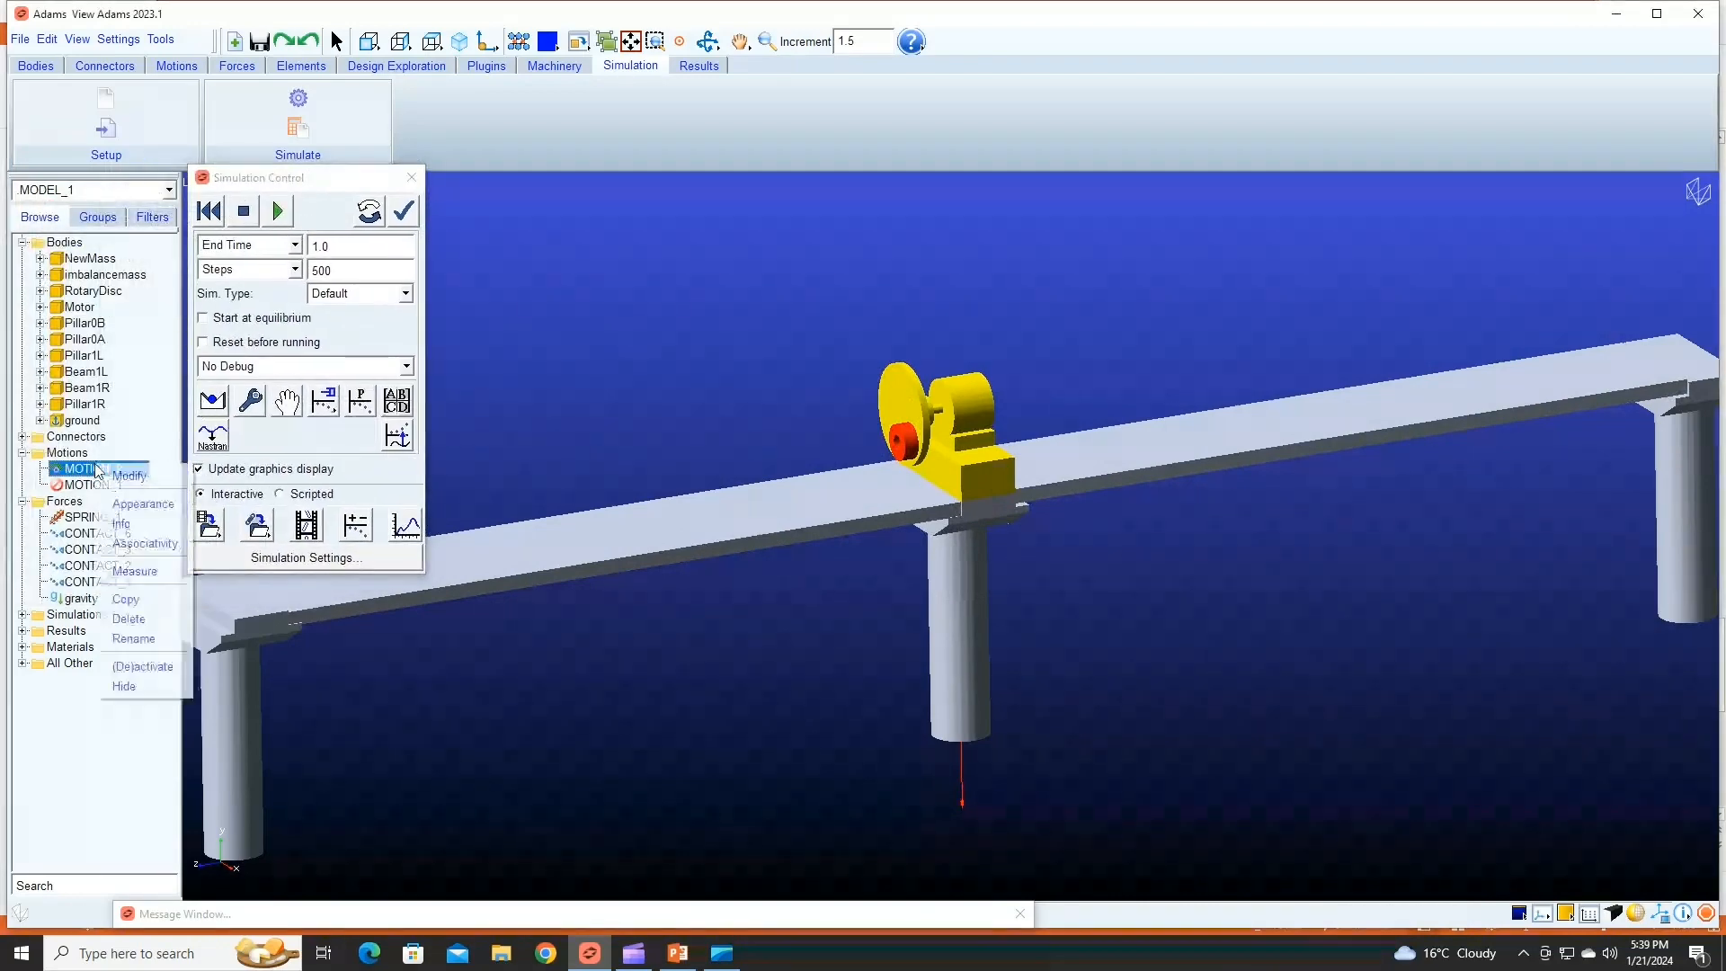
{"action": "left_click", "coordinate": [131, 477]}
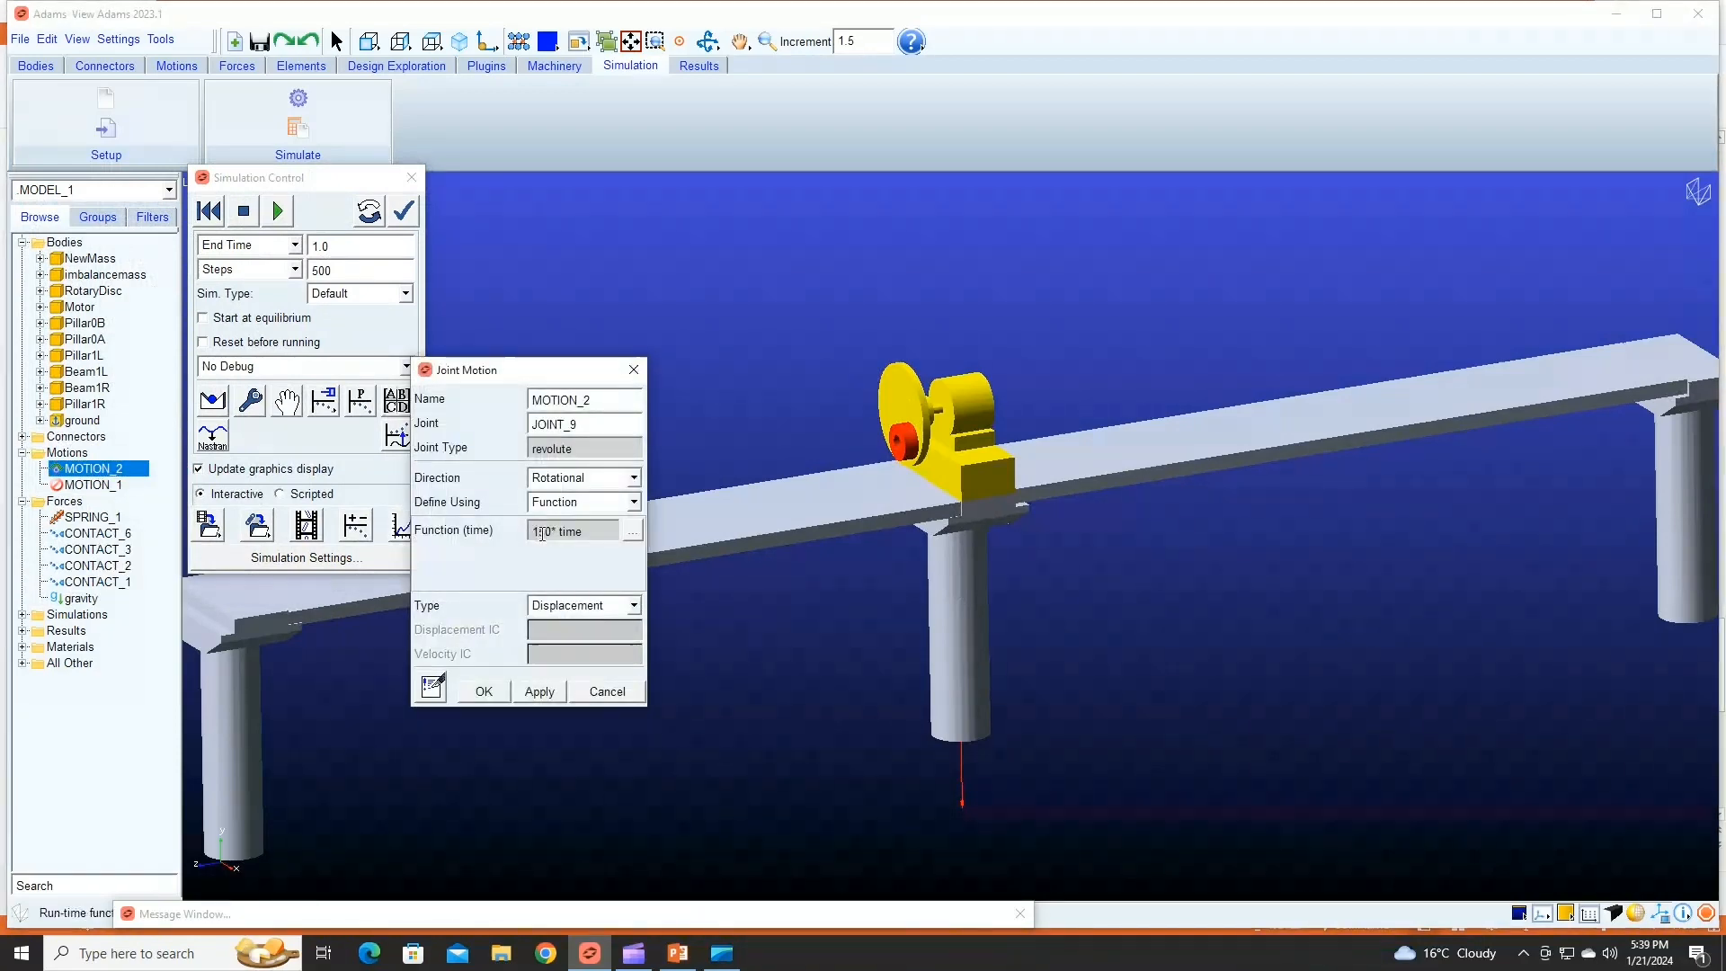
{"action": "key", "text": "Delete"}
{"action": "left_click", "coordinate": [540, 692]}
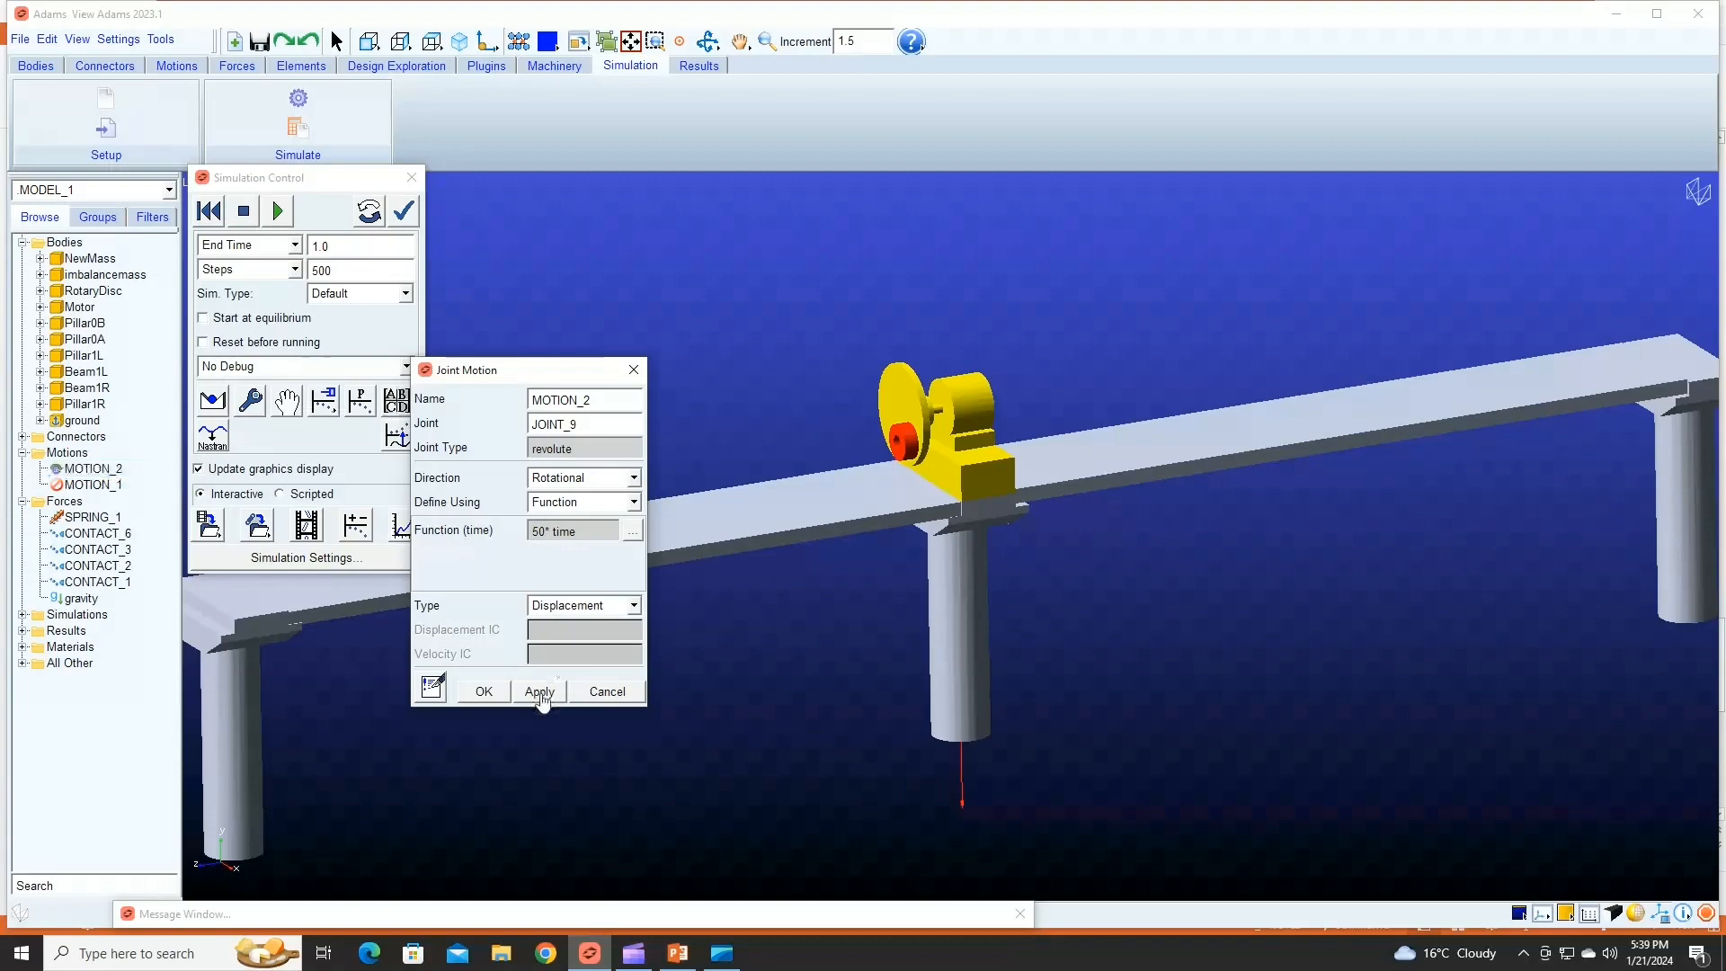
{"action": "left_click", "coordinate": [486, 692]}
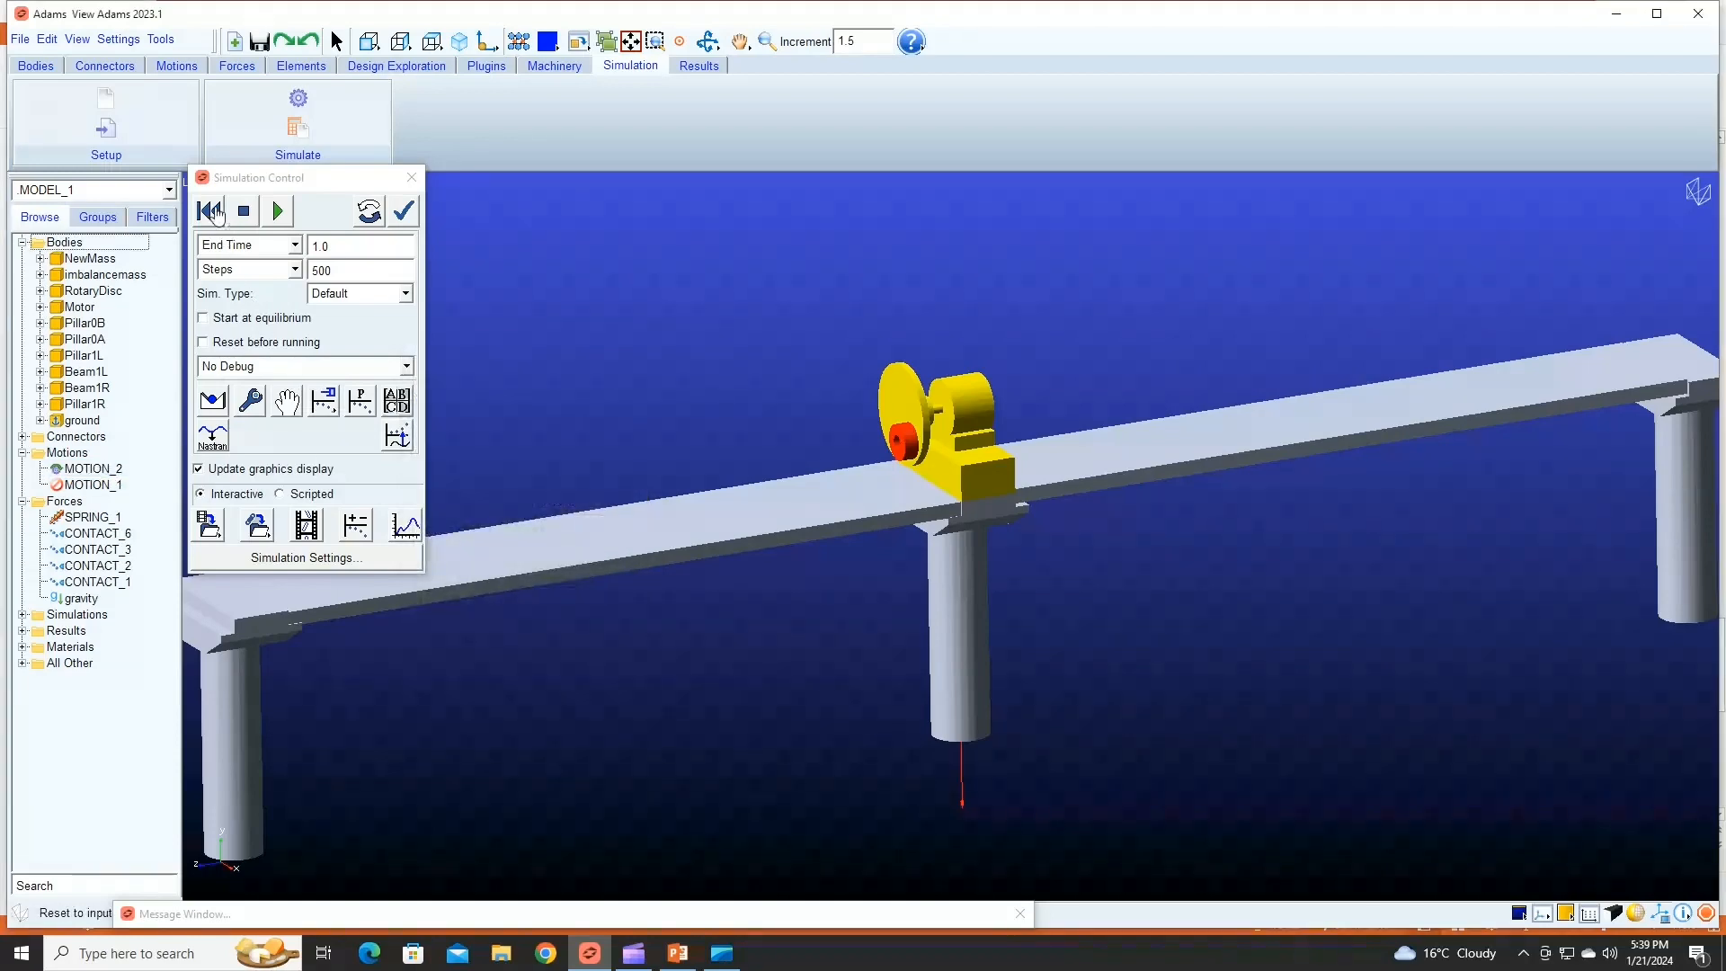
Step: Reset the model, simulate the slower motion with end time 1.0 and 500 steps, and close the simulation controls
{"action": "left_click", "coordinate": [208, 211]}
{"action": "left_click", "coordinate": [278, 212]}
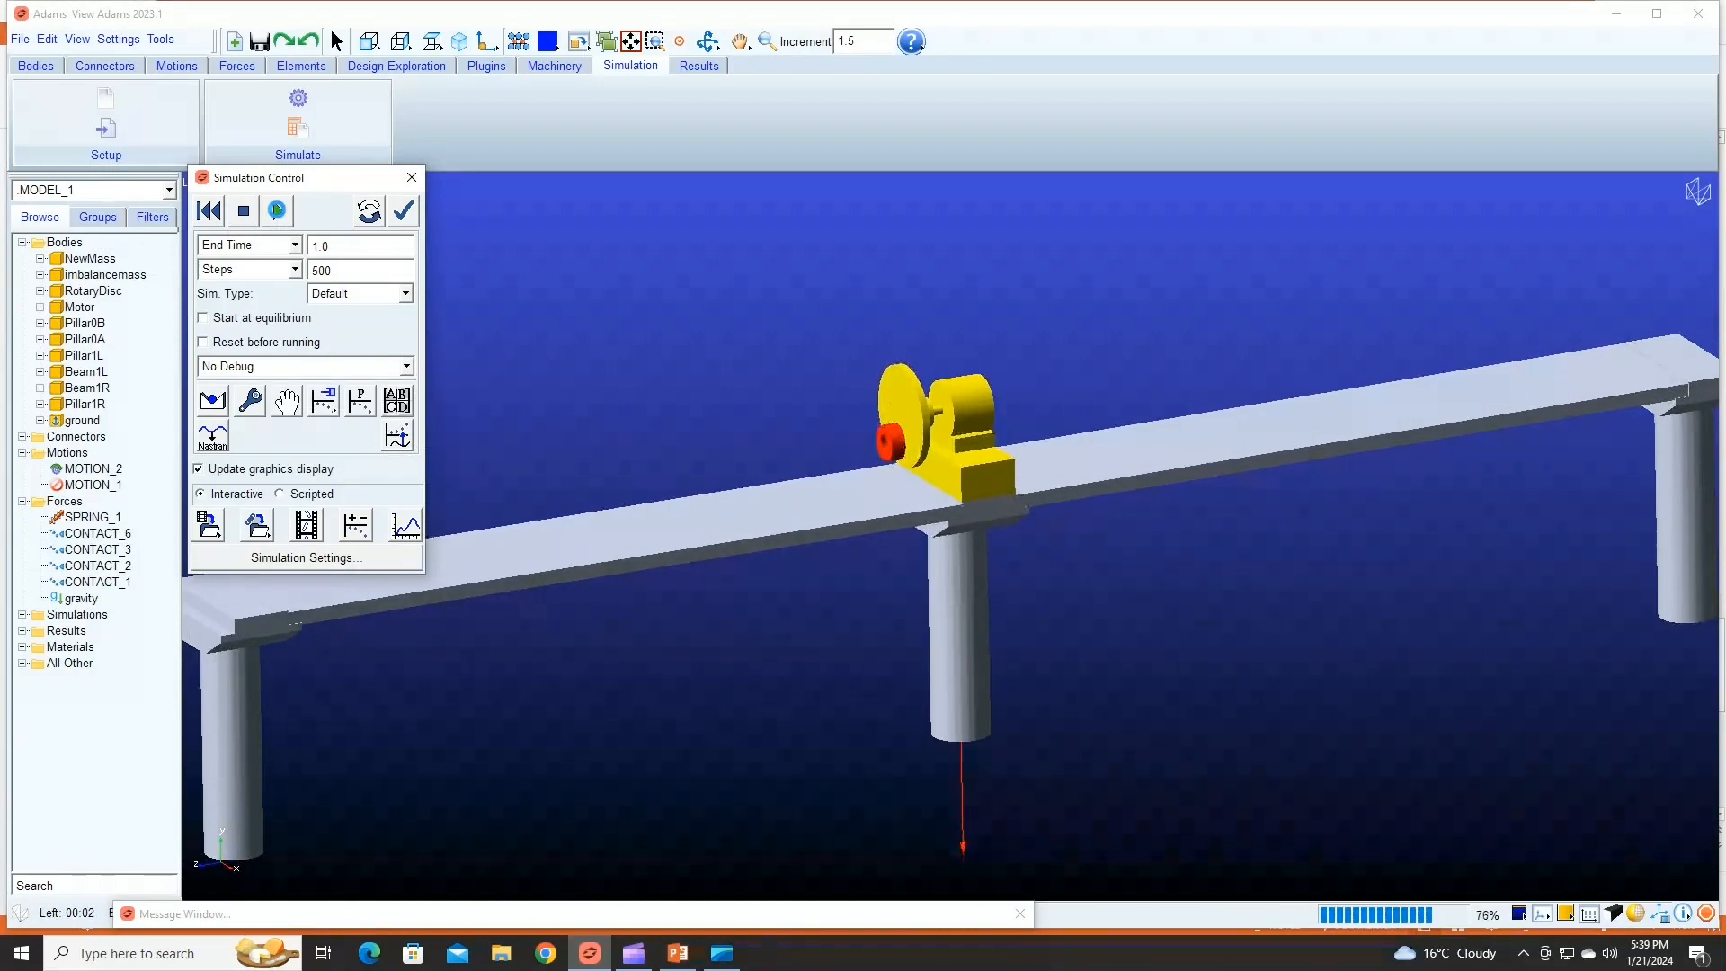
{"action": "left_click", "coordinate": [412, 177]}
Step: Set MOTION_2's displacement function to 84*time
{"action": "left_click", "coordinate": [94, 470]}
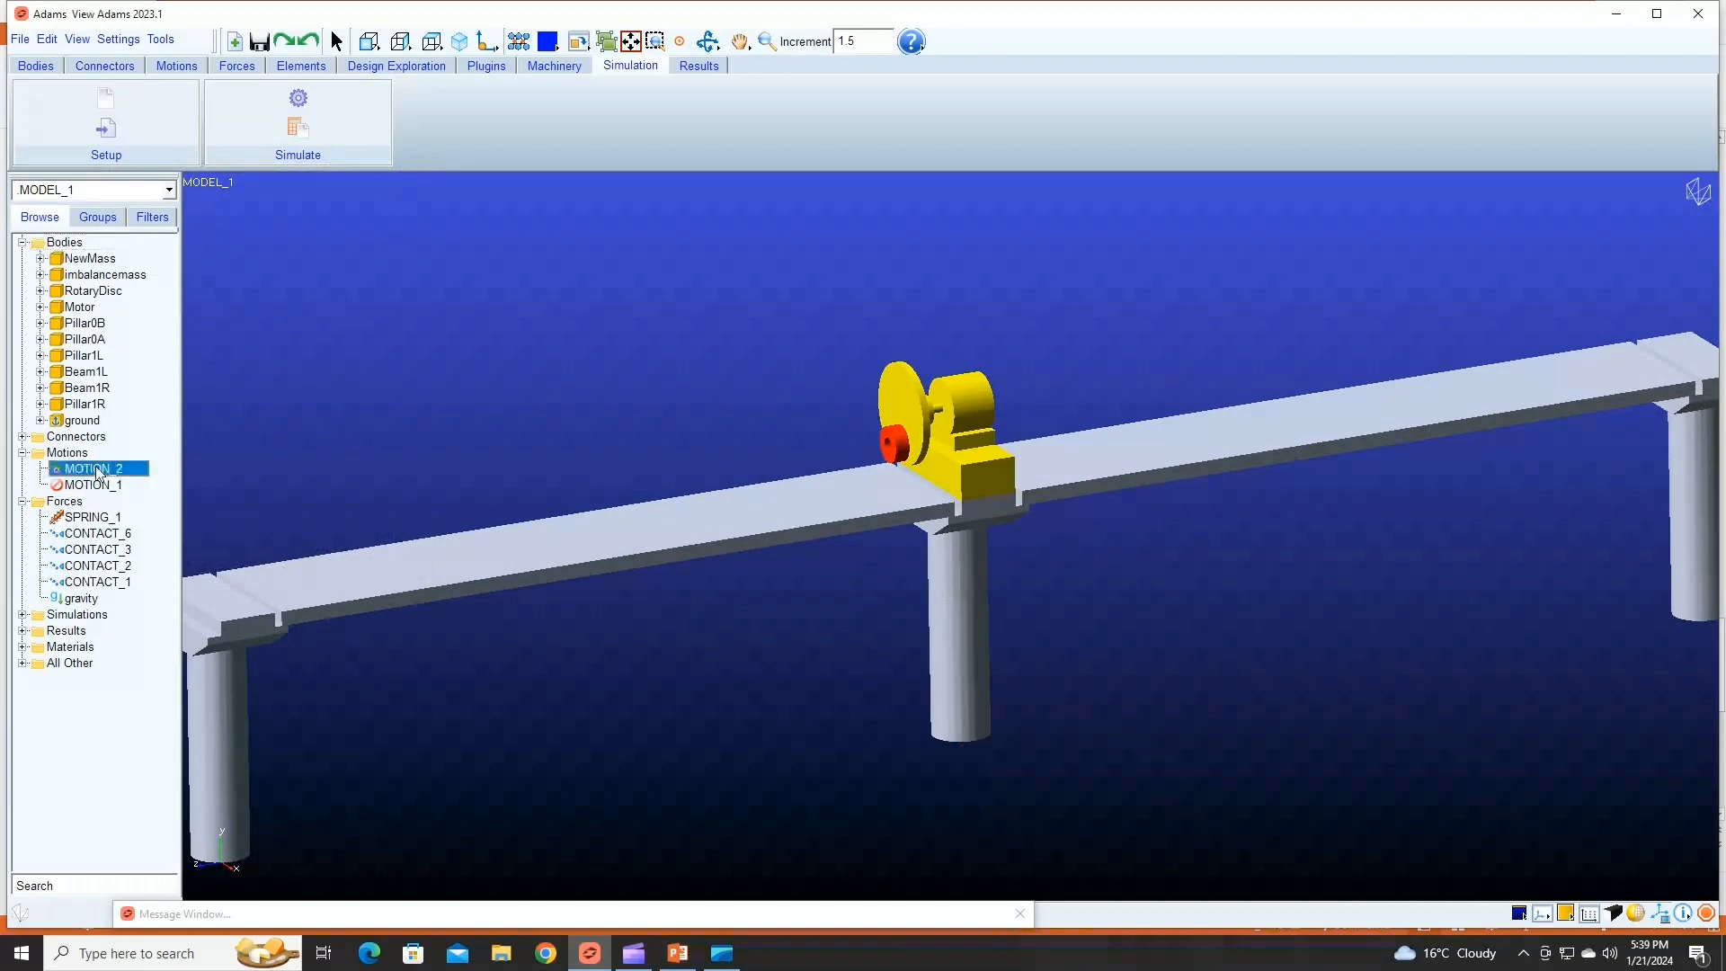
{"action": "right_click", "coordinate": [97, 472]}
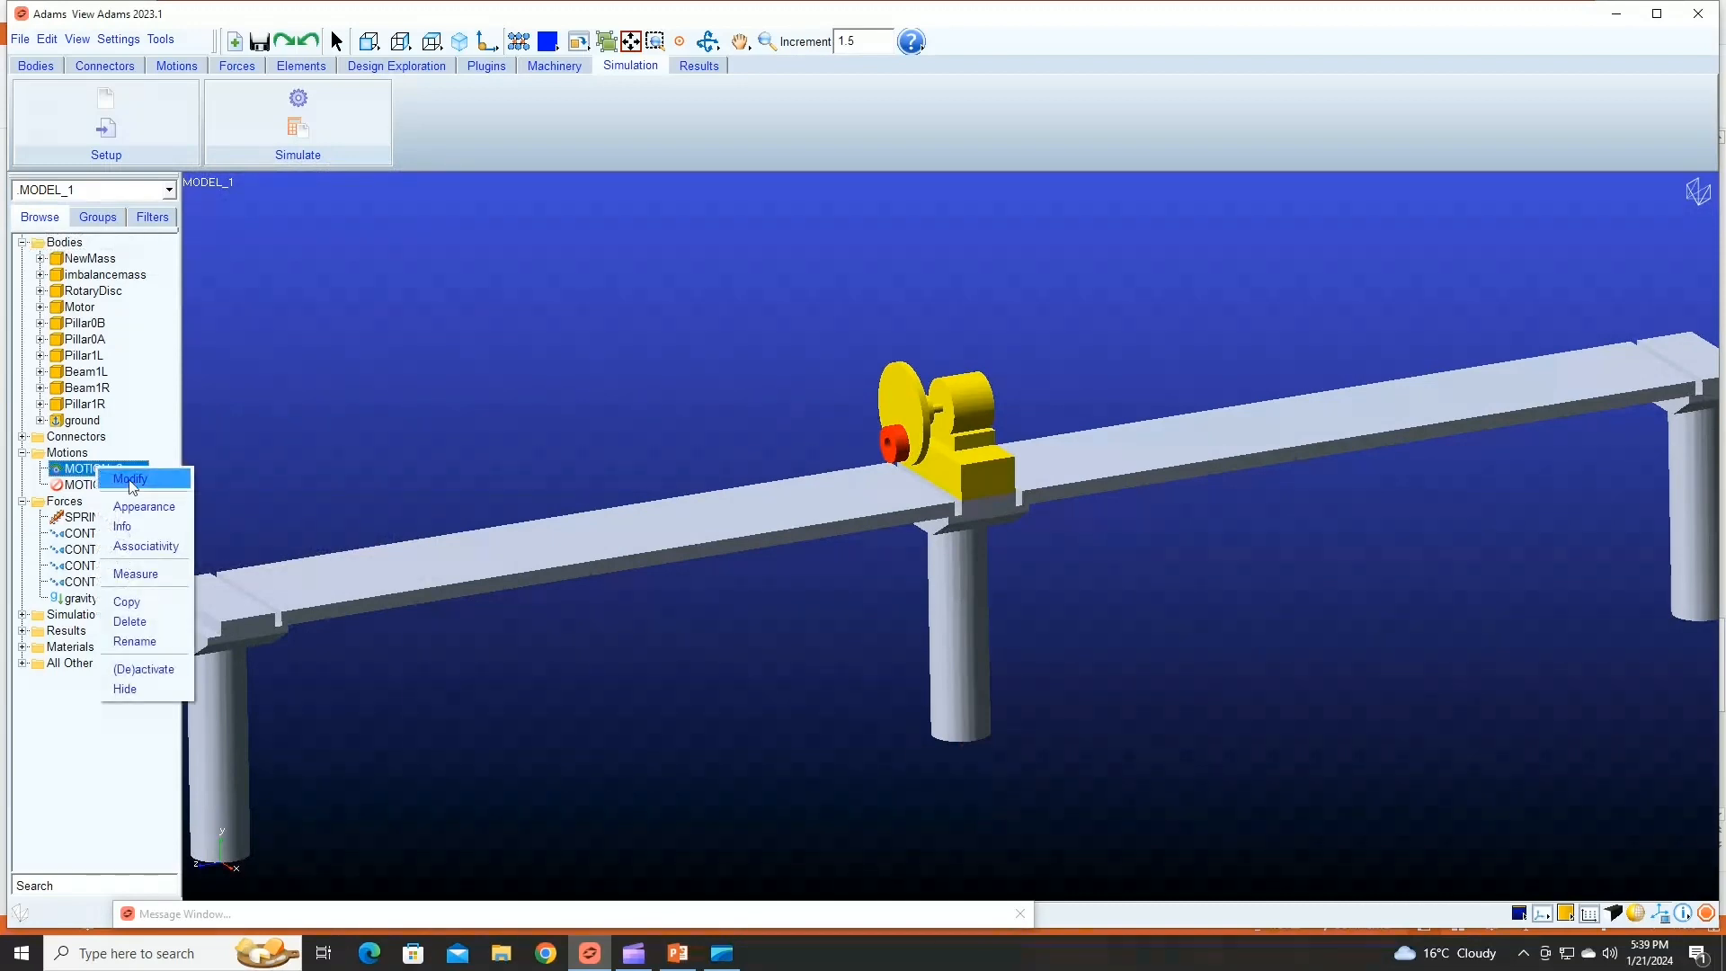
{"action": "left_click", "coordinate": [126, 478]}
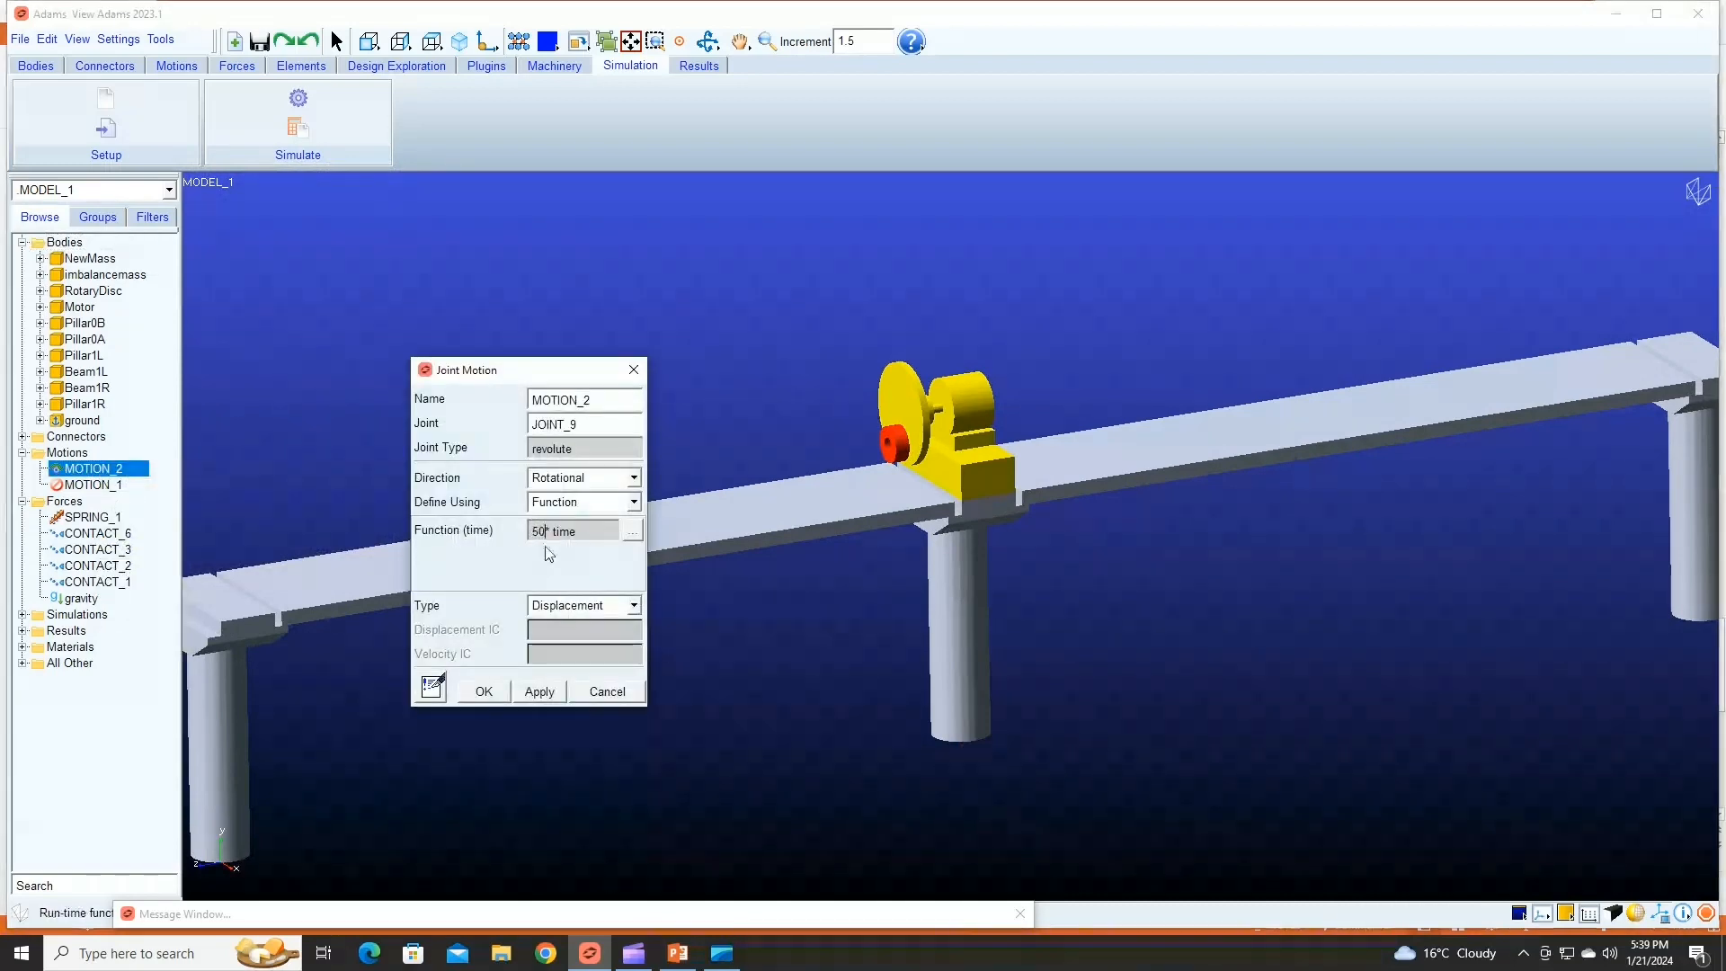
{"action": "key", "text": "BackSpace"}
{"action": "type", "text": "84"}
{"action": "left_click", "coordinate": [483, 692]}
Step: Reopen the simulation controls, simulate the 84*time motion with end time 1.0 and 500 steps, and close the controls
{"action": "left_click", "coordinate": [238, 147]}
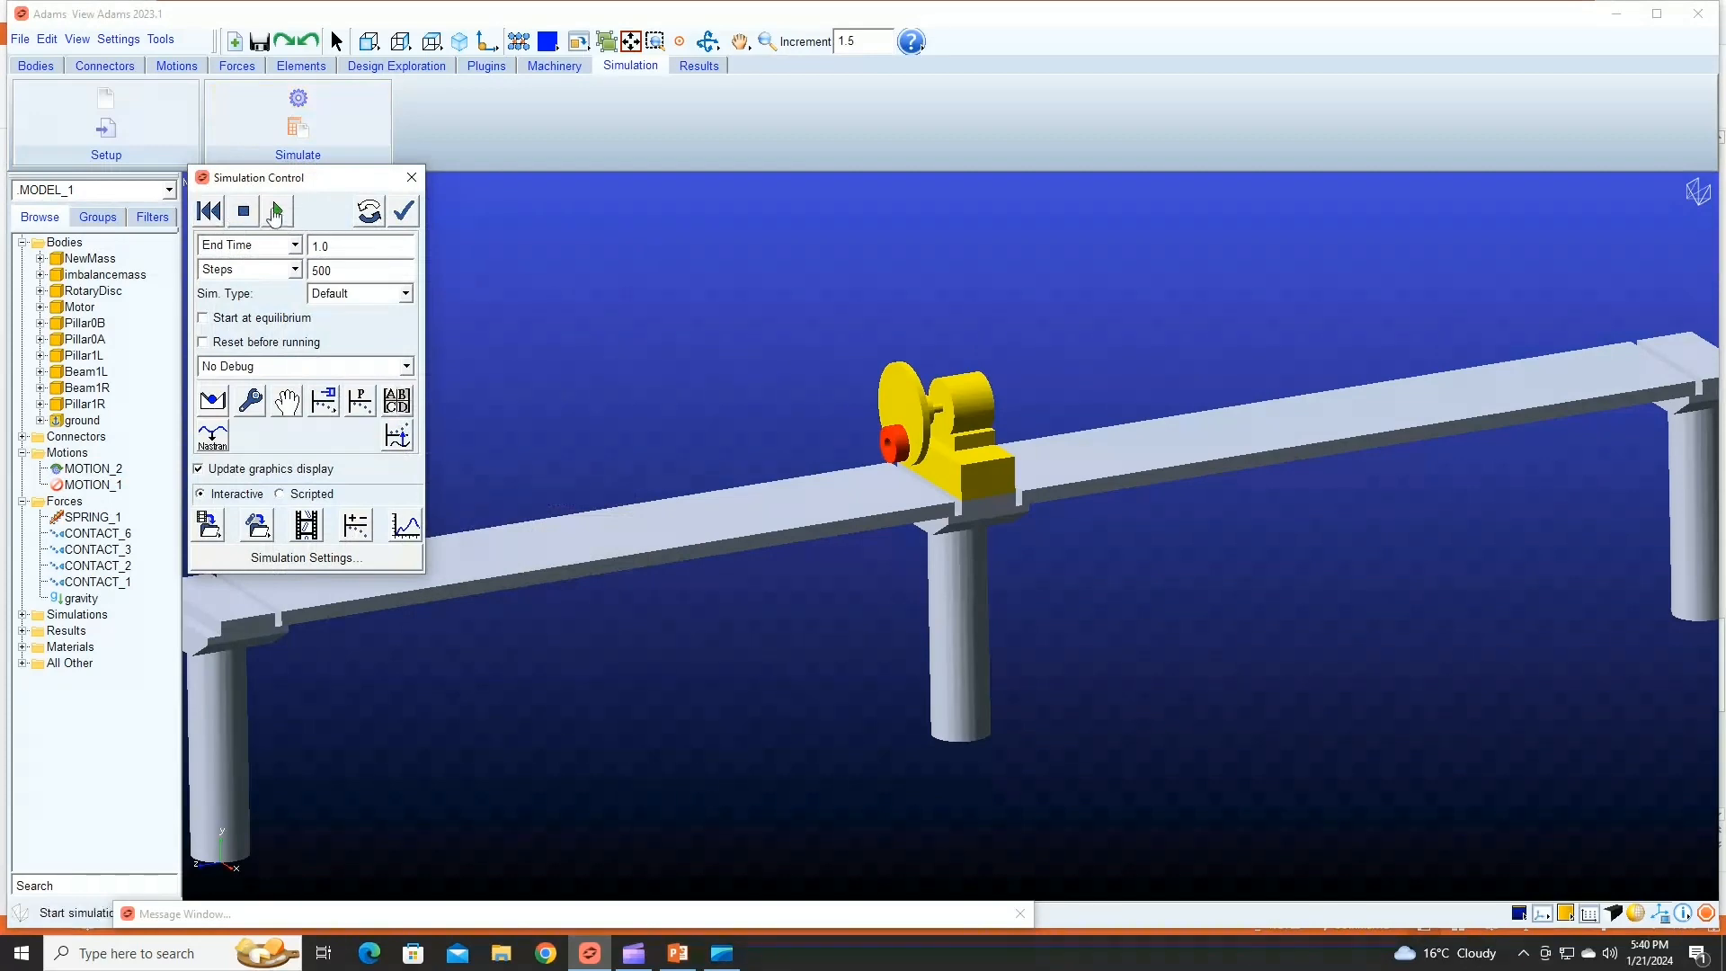
{"action": "left_click", "coordinate": [277, 210]}
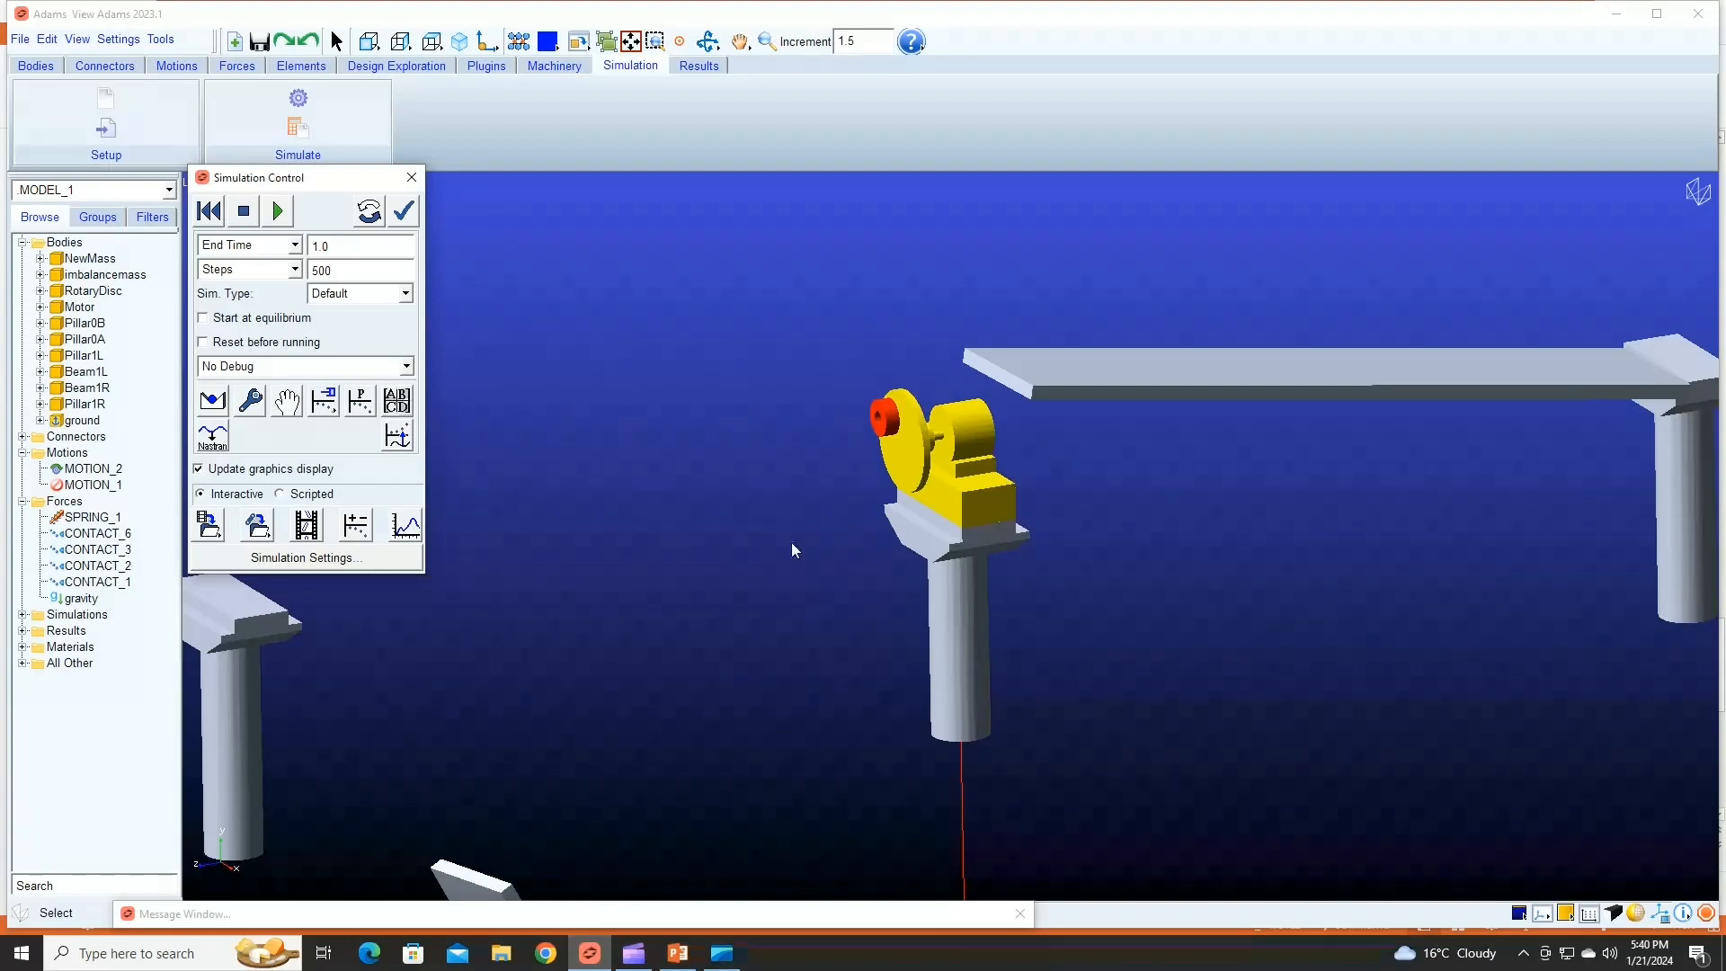
{"action": "left_click_drag", "start_coordinate": [332, 177], "coordinate": [548, 166]}
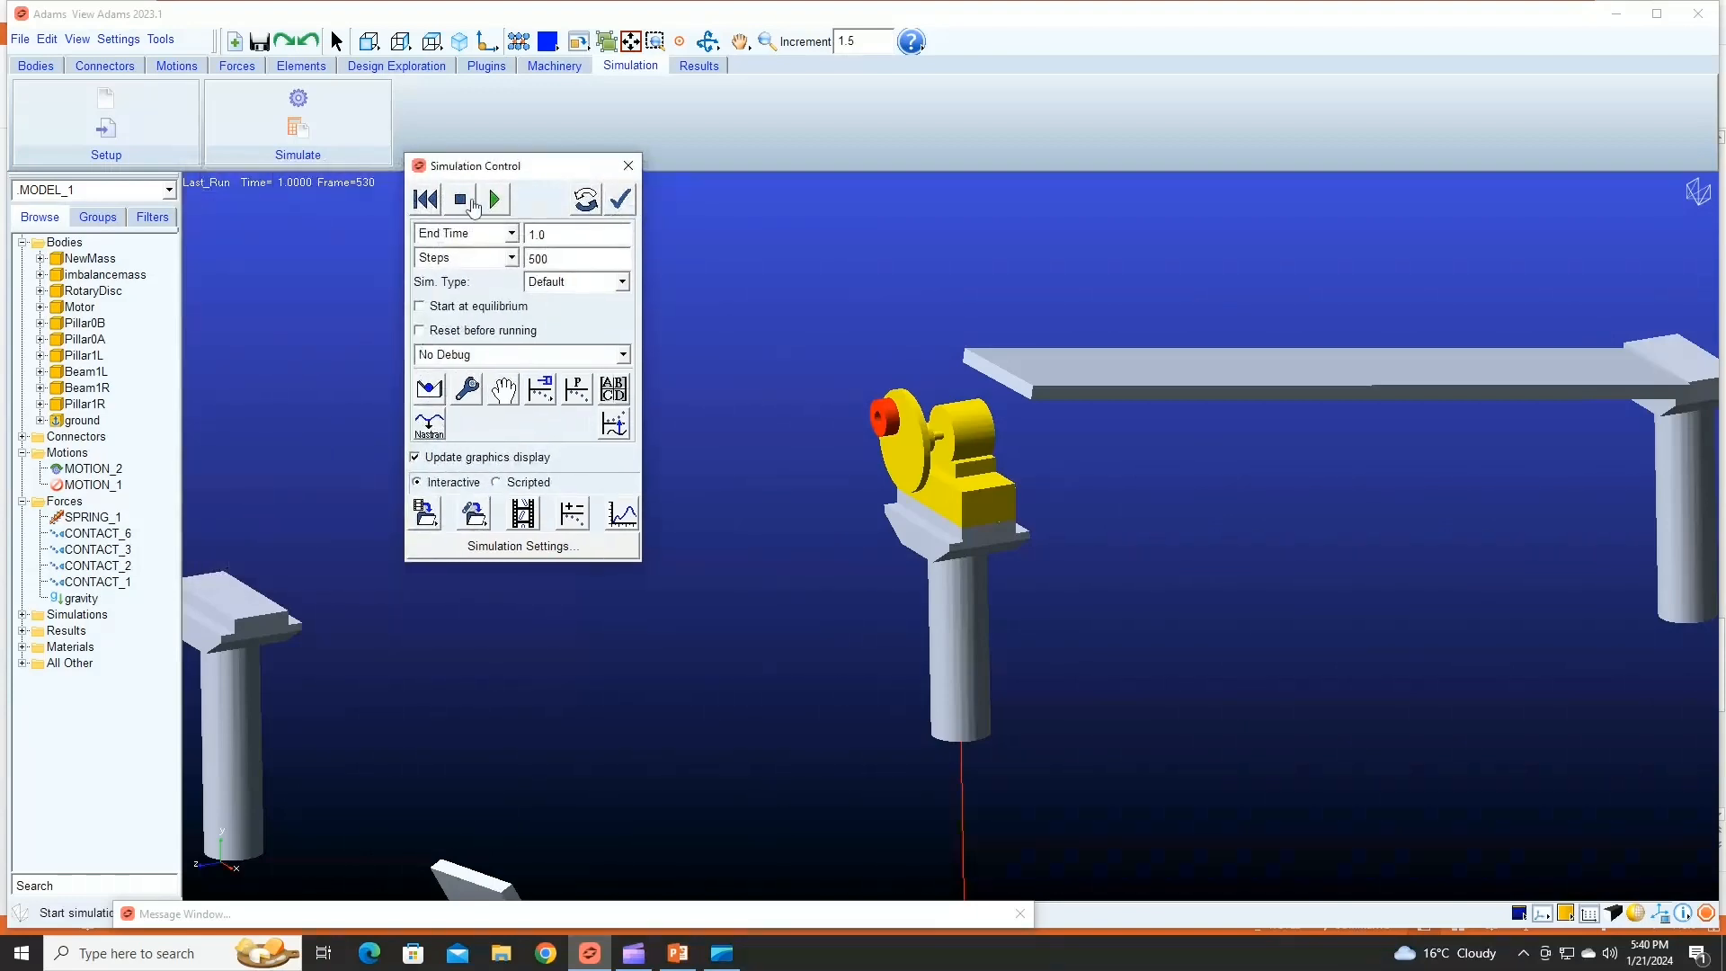
{"action": "left_click", "coordinate": [627, 166]}
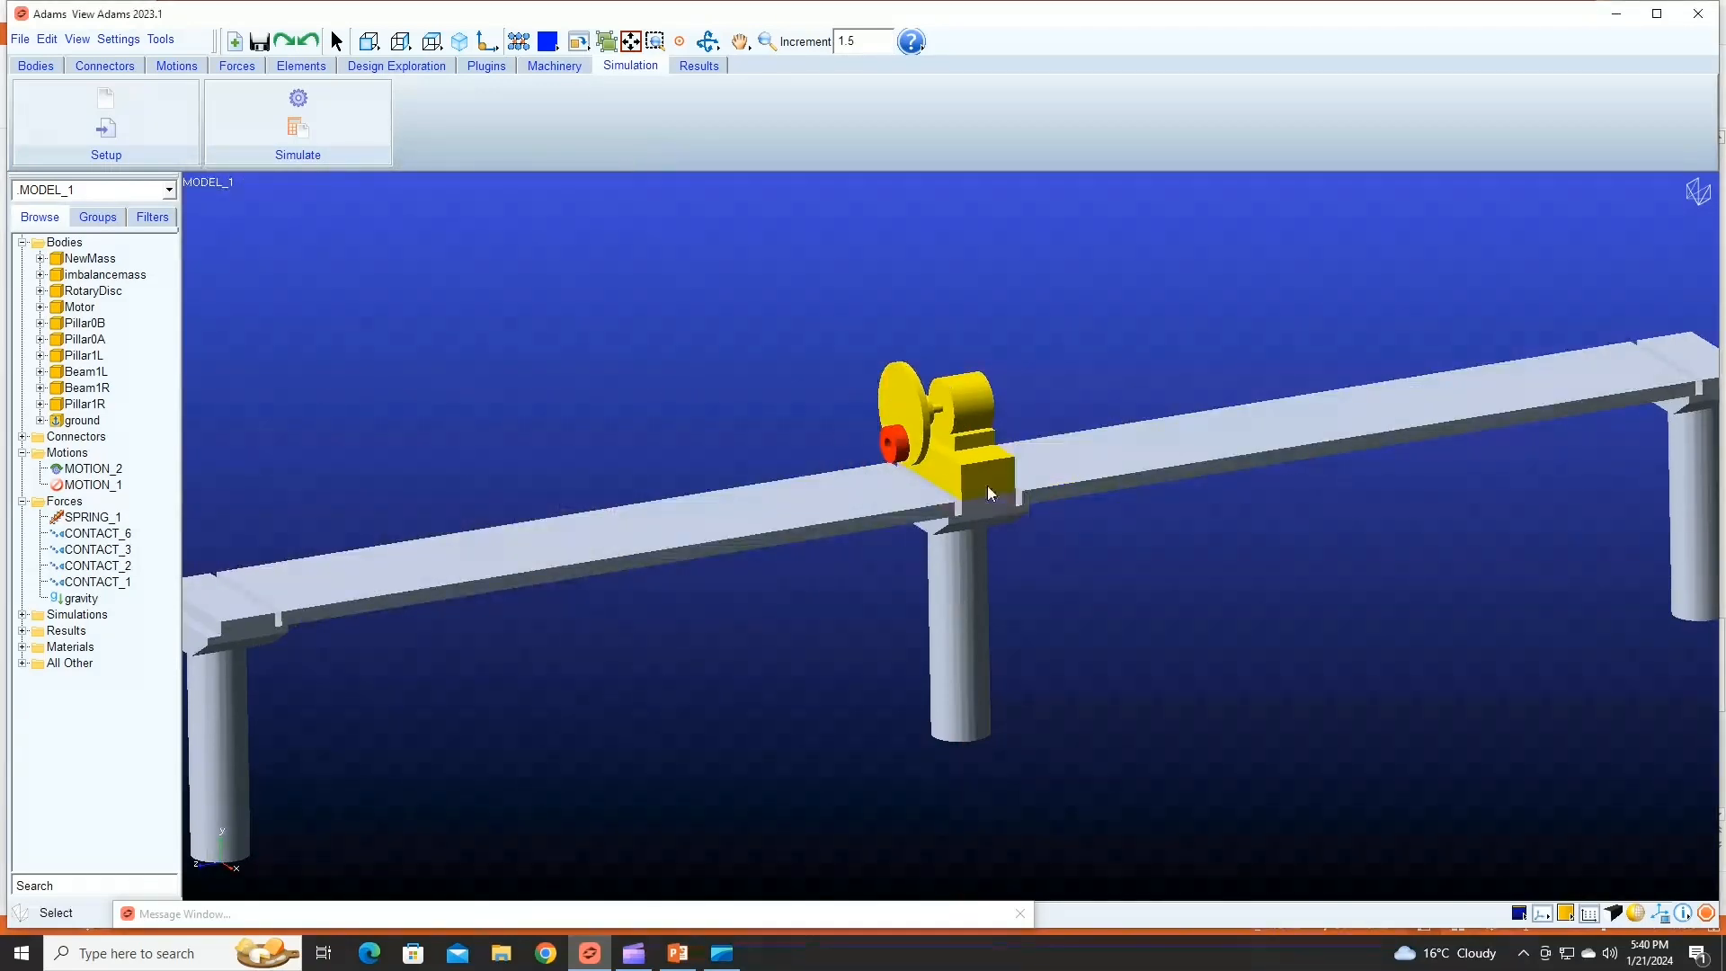
Step: Switch to the mass spring damper presentation in PowerPoint and highlight the equation of motion and the β formula on the natural frequency slide
{"action": "left_click", "coordinate": [678, 953]}
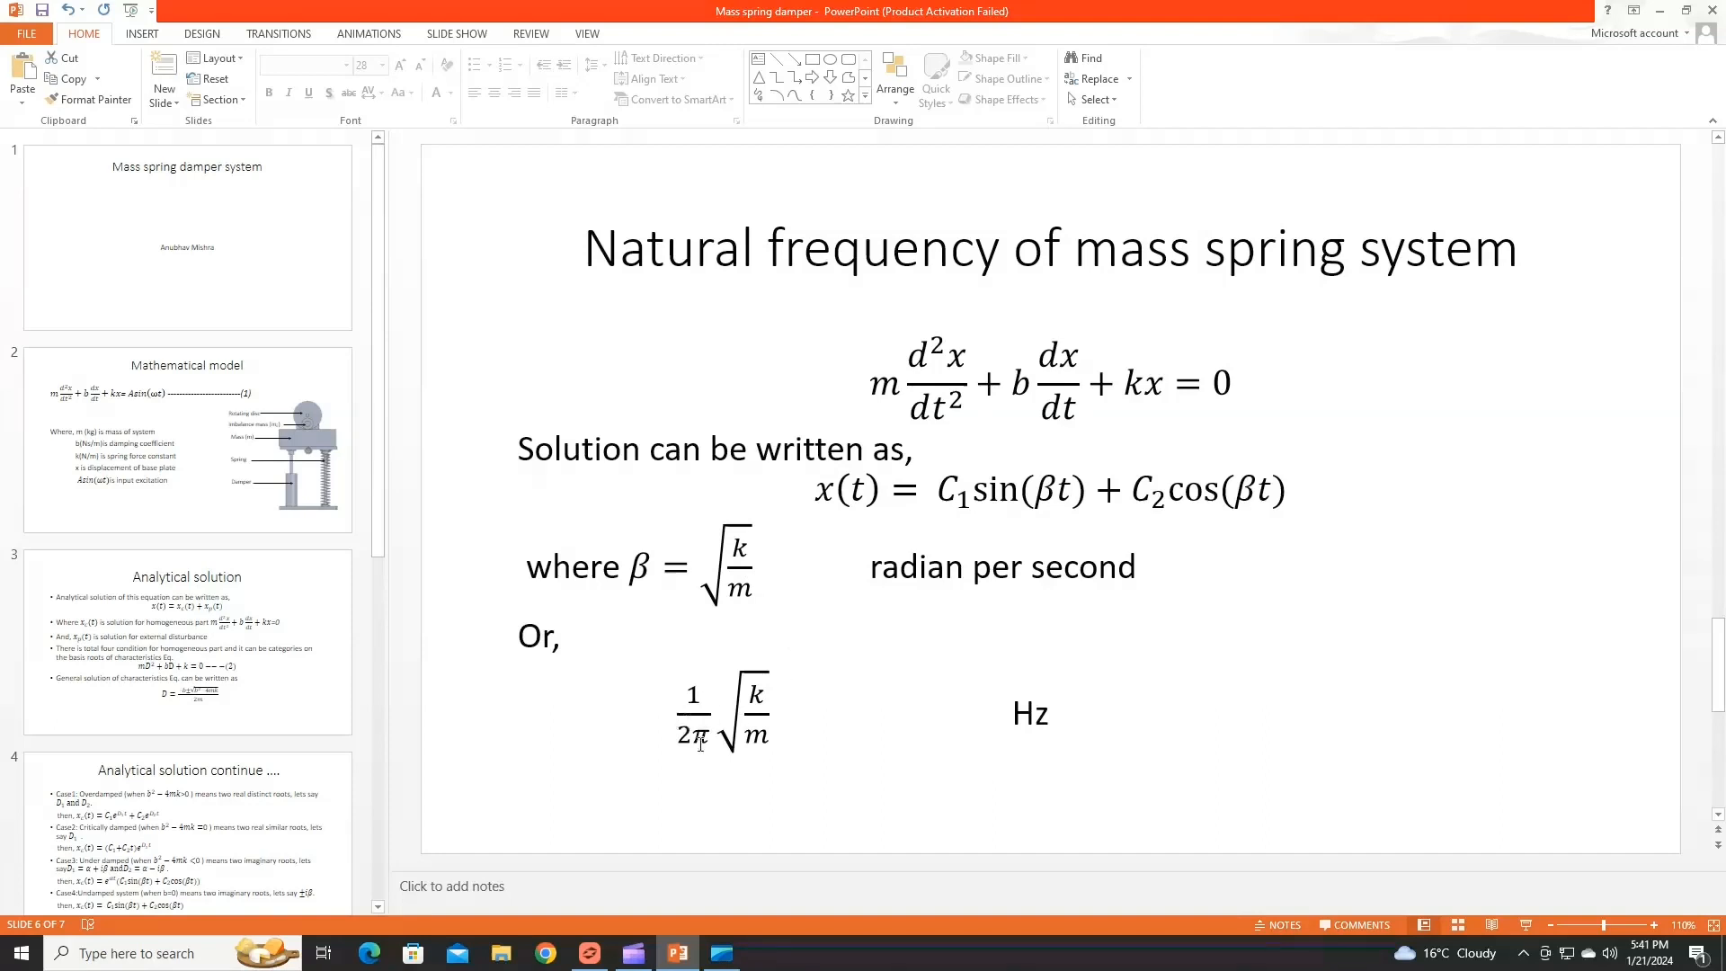
{"action": "left_click_drag", "start_coordinate": [885, 369], "coordinate": [1227, 378]}
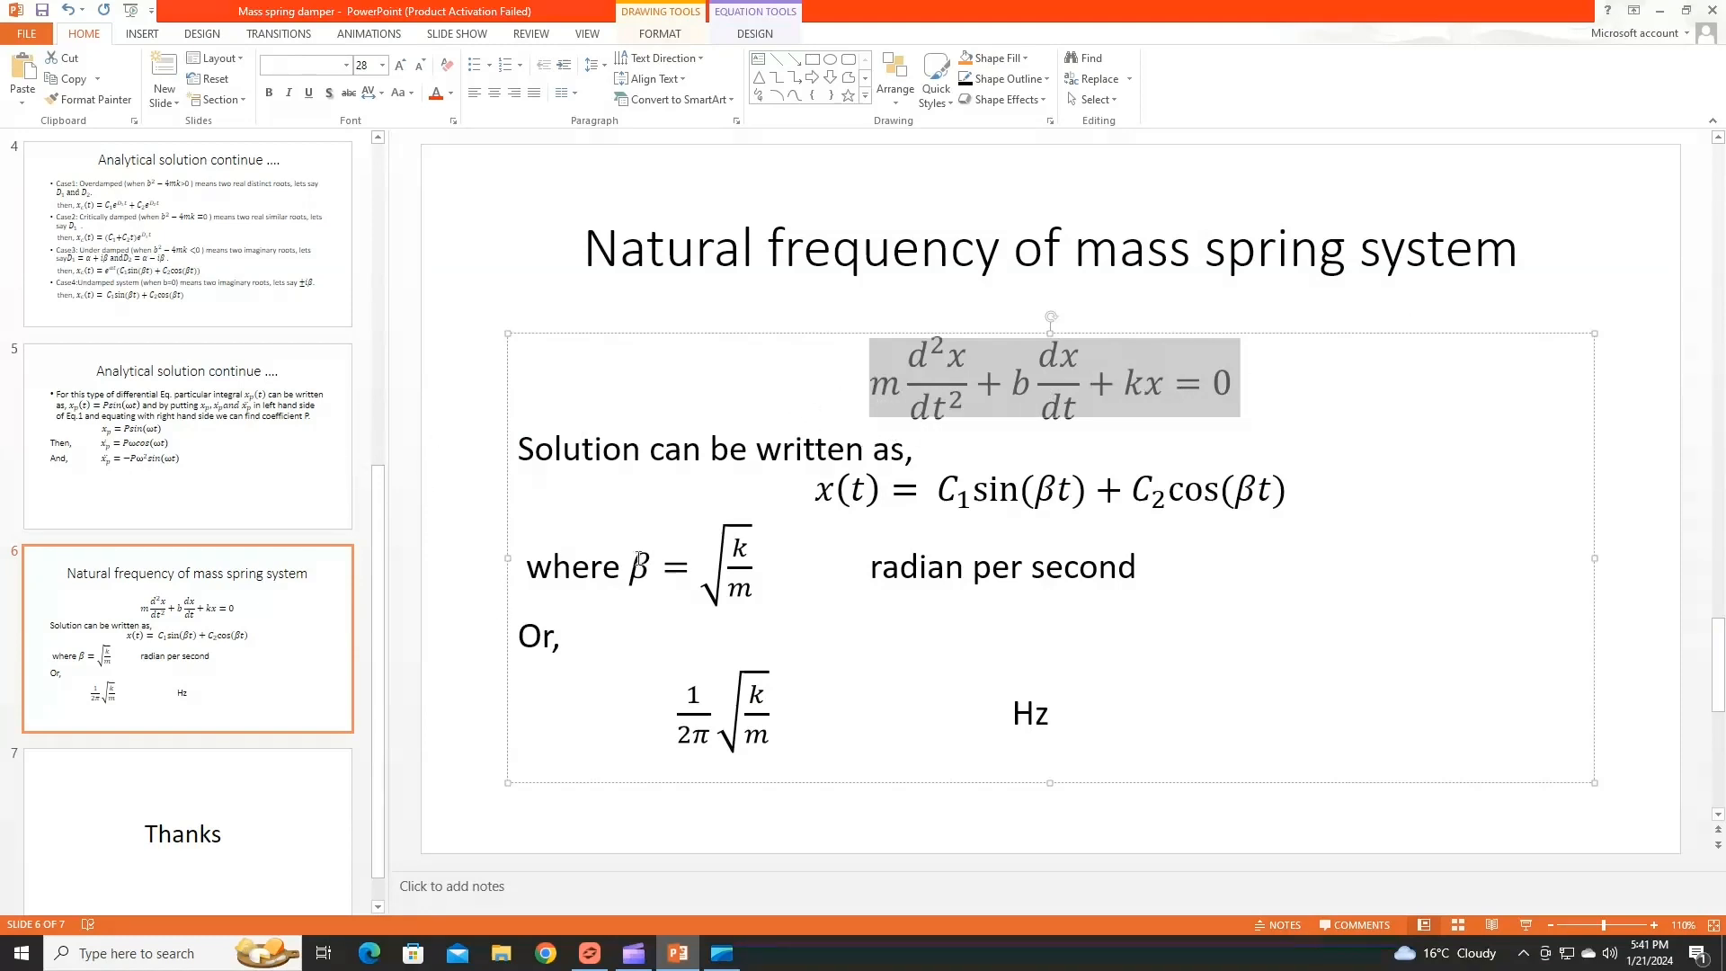
{"action": "left_click_drag", "start_coordinate": [759, 569], "coordinate": [621, 574]}
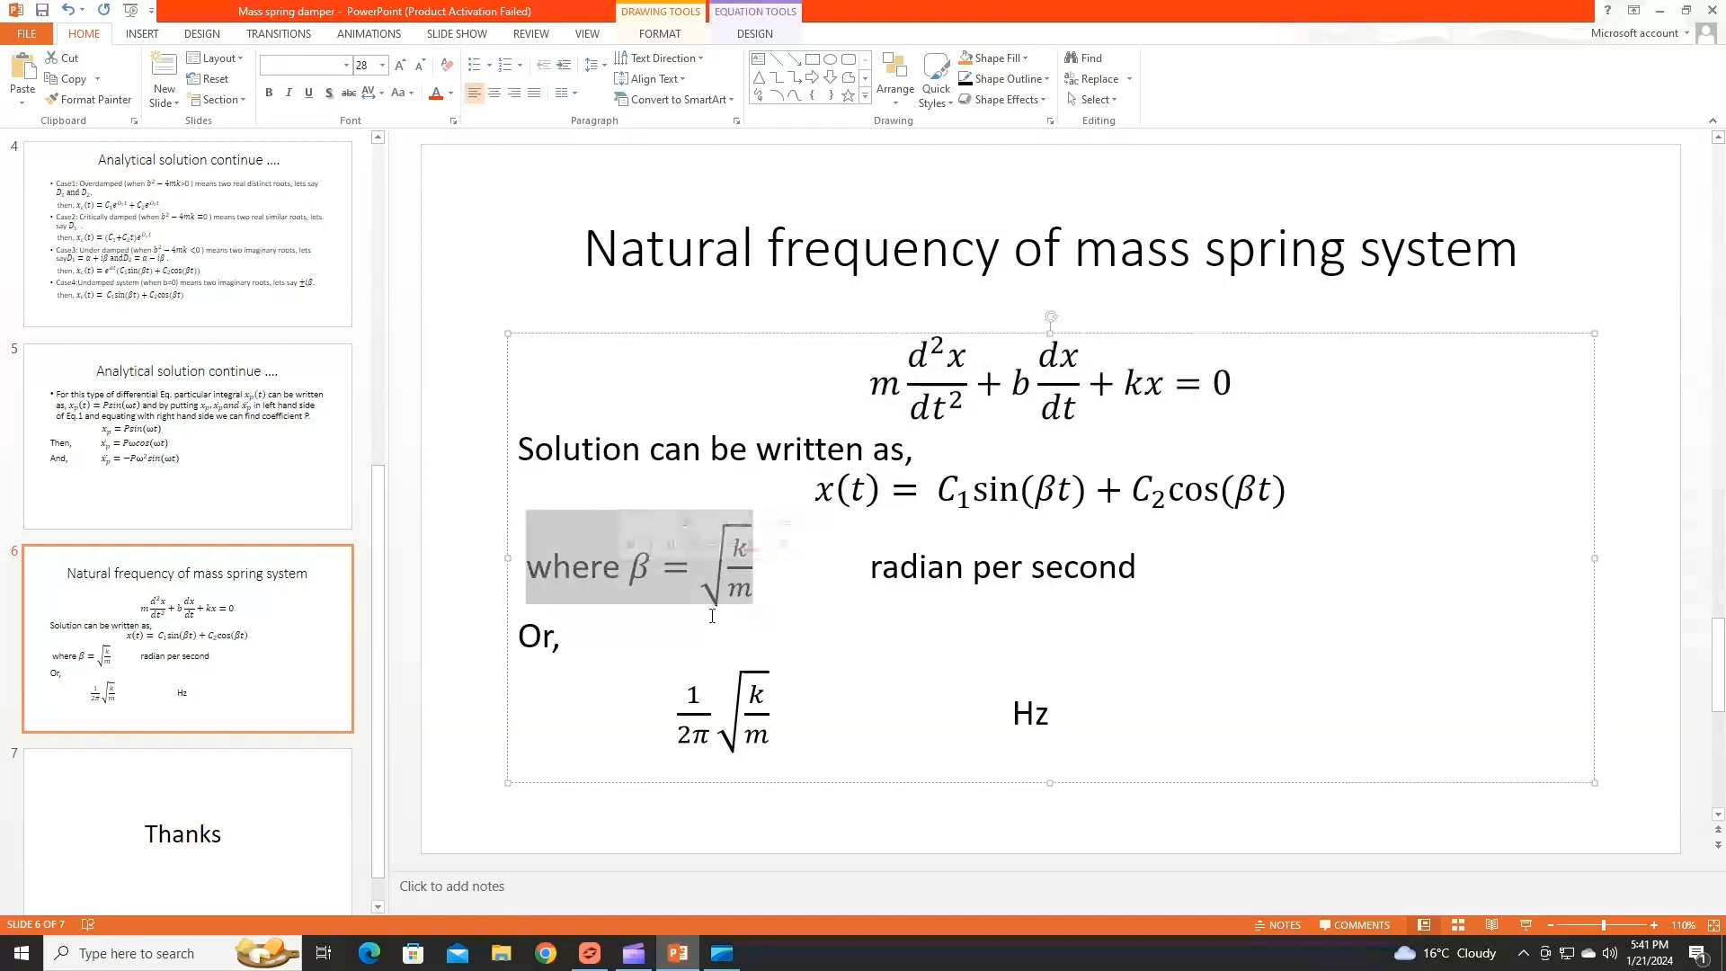
Step: Switch back to Adams View and inspect the calculated mass and inertia of the NewMass body
{"action": "mouse_move", "coordinate": [587, 959]}
{"action": "left_click", "coordinate": [587, 959]}
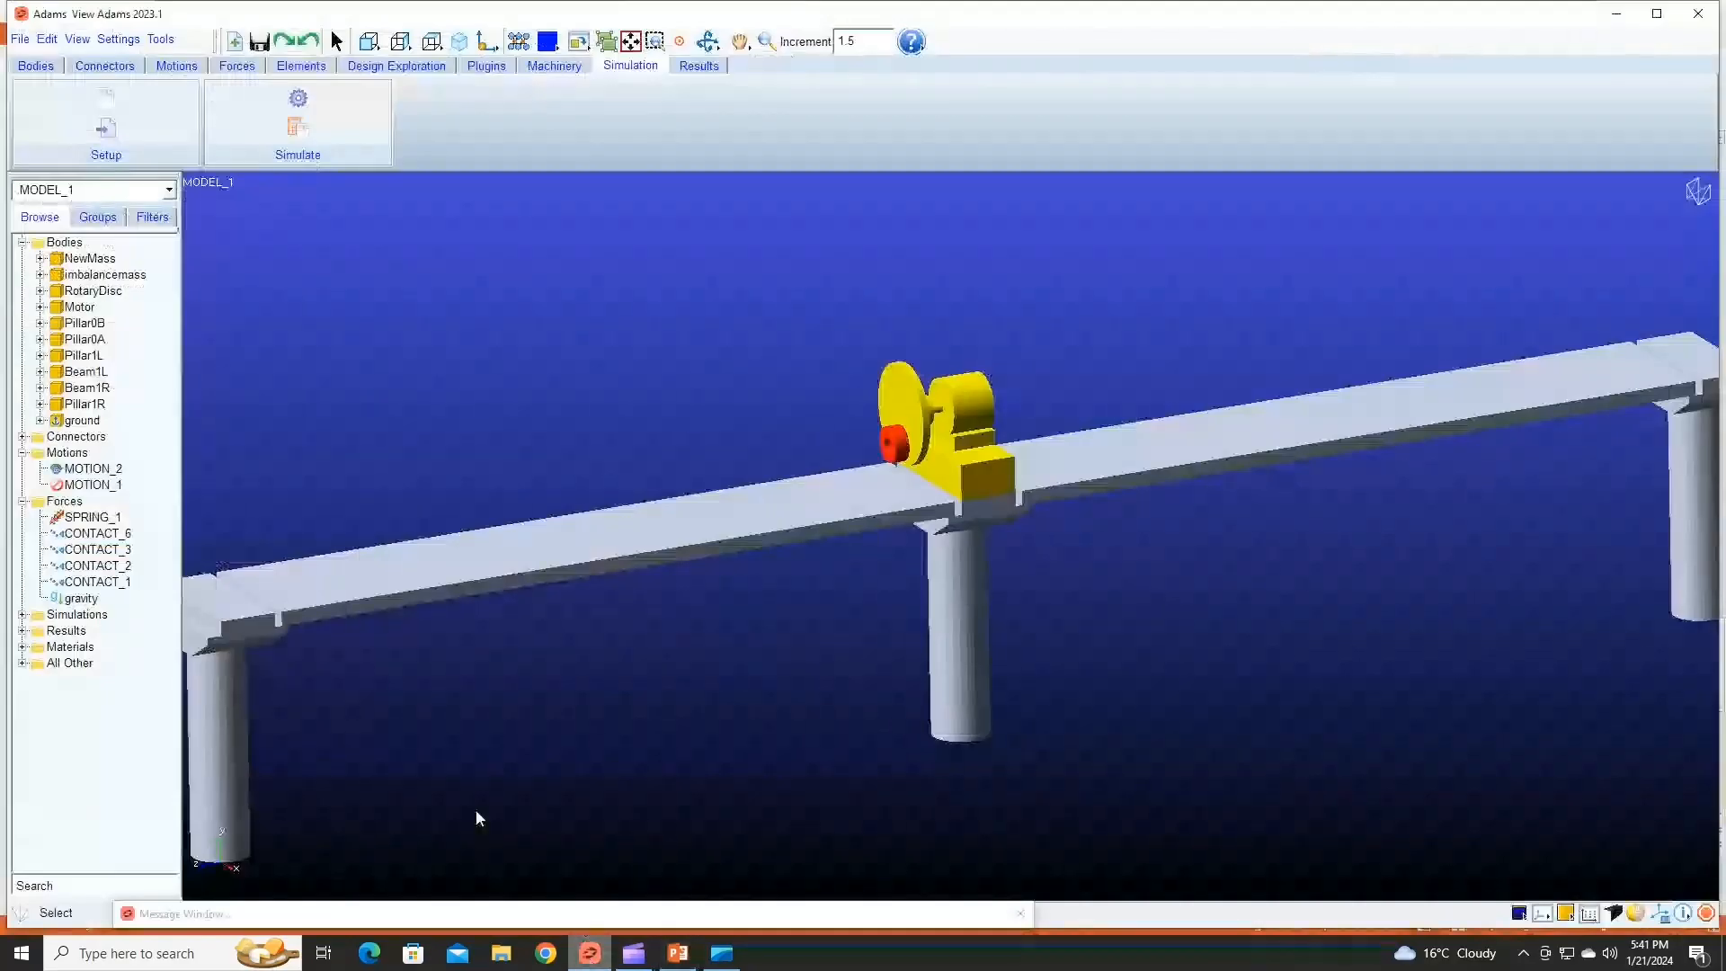
{"action": "left_click", "coordinate": [81, 261]}
{"action": "right_click", "coordinate": [81, 260]}
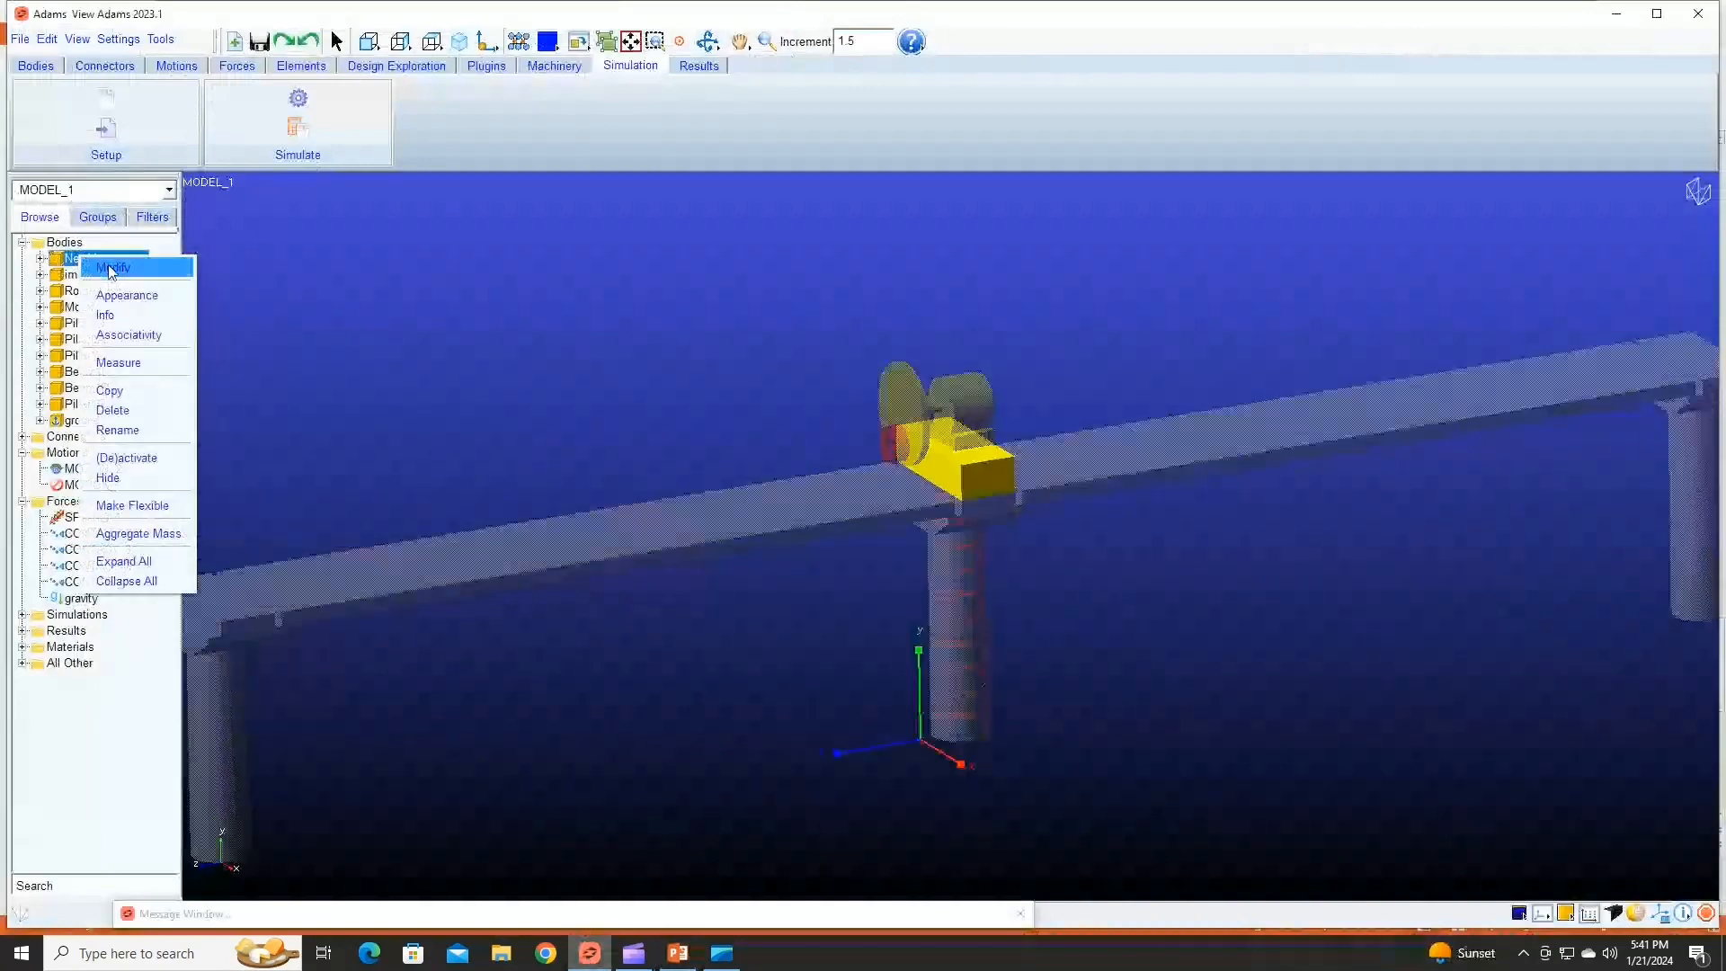
{"action": "left_click", "coordinate": [107, 267]}
{"action": "left_click", "coordinate": [626, 392]}
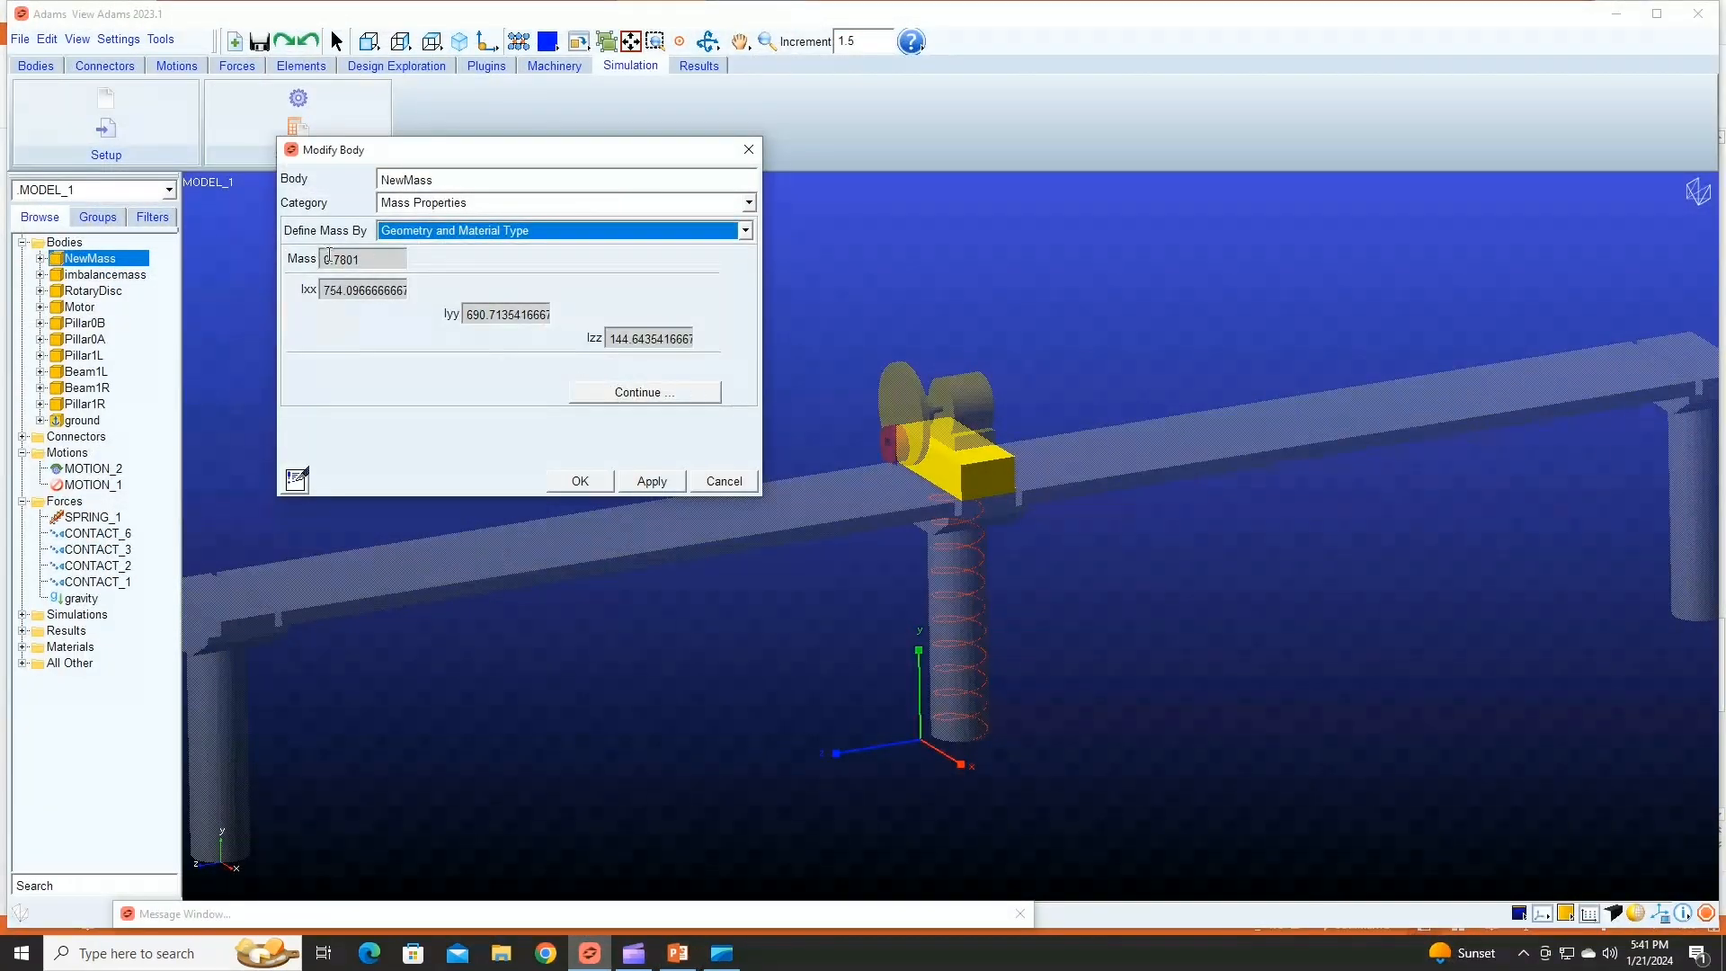
{"action": "left_click", "coordinate": [746, 151]}
Step: Check the mass properties of the imbalancemass body and close them without changes
{"action": "right_click", "coordinate": [125, 276]}
{"action": "left_click", "coordinate": [153, 282]}
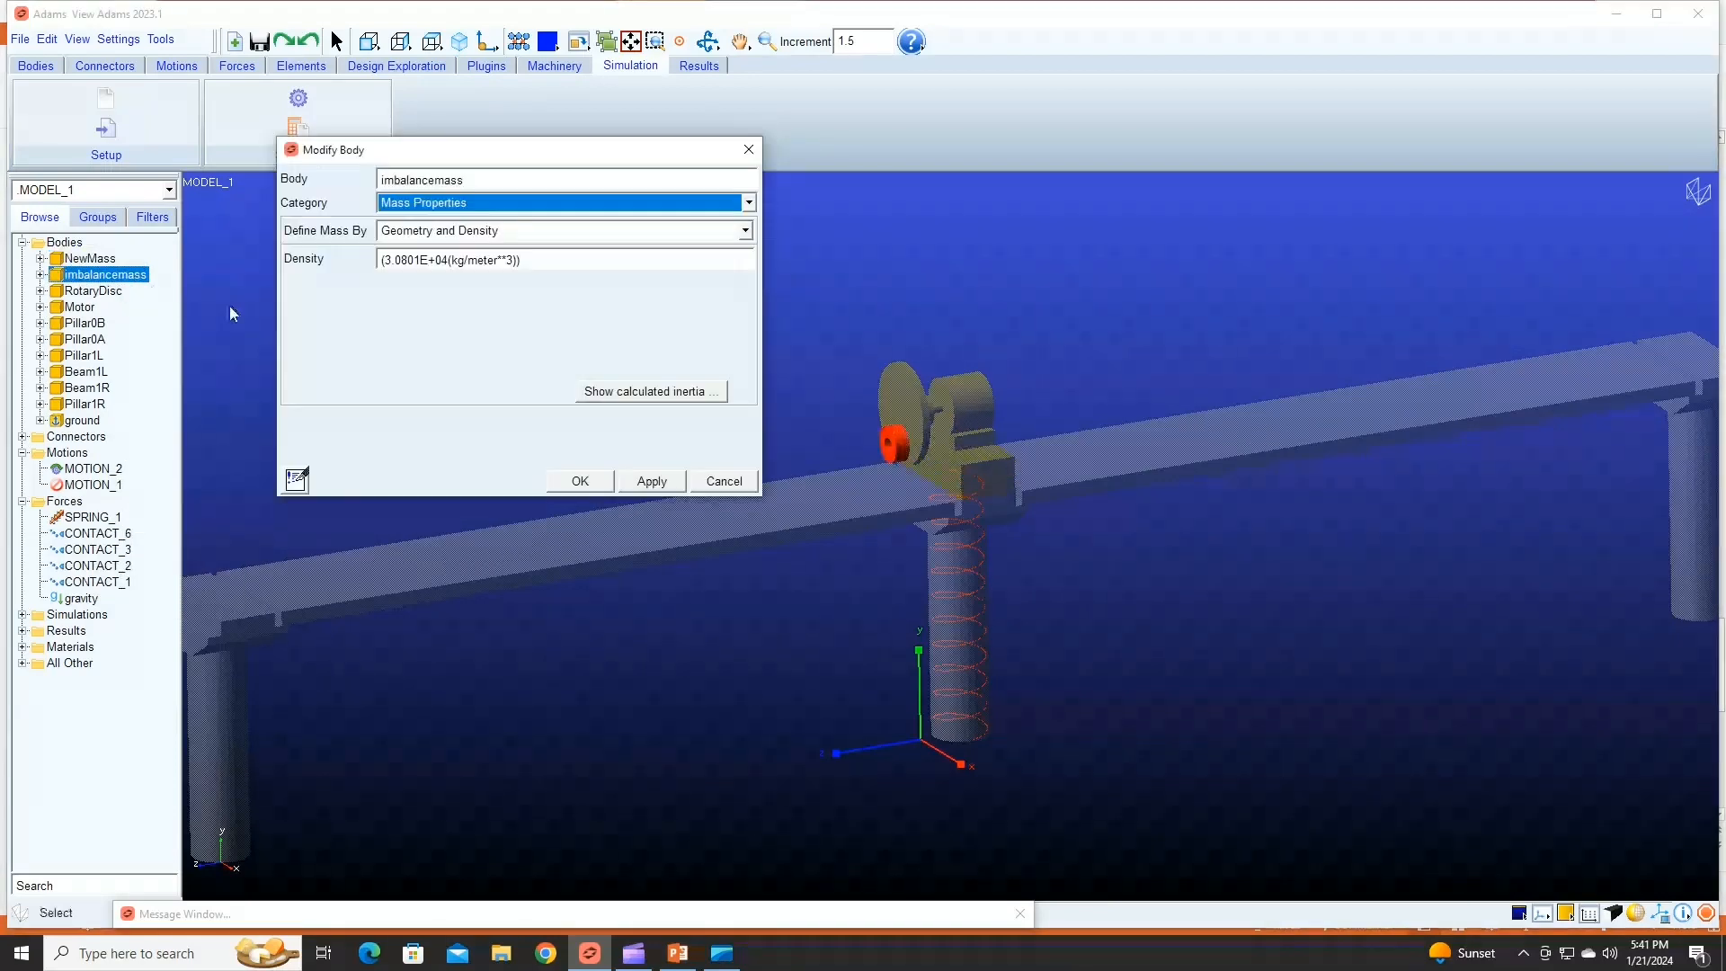
{"action": "left_click", "coordinate": [748, 149]}
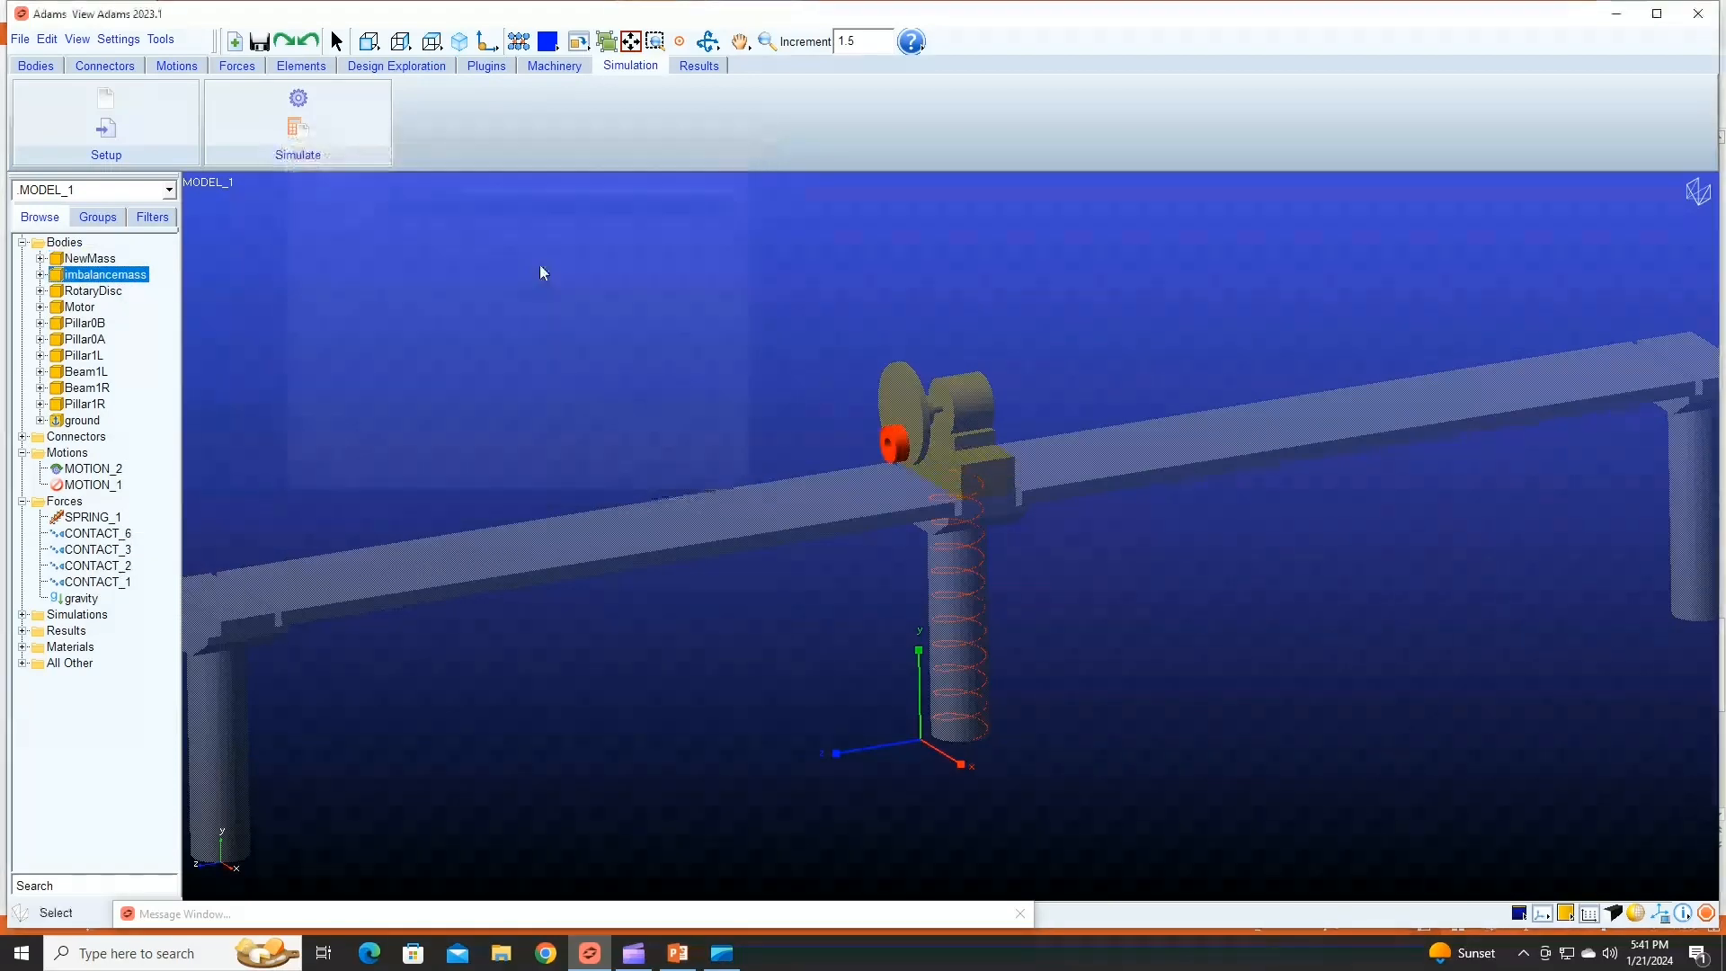
Step: Inspect the calculated mass and inertia of the RotaryDisc body
{"action": "right_click", "coordinate": [92, 292]}
{"action": "left_click", "coordinate": [121, 575]}
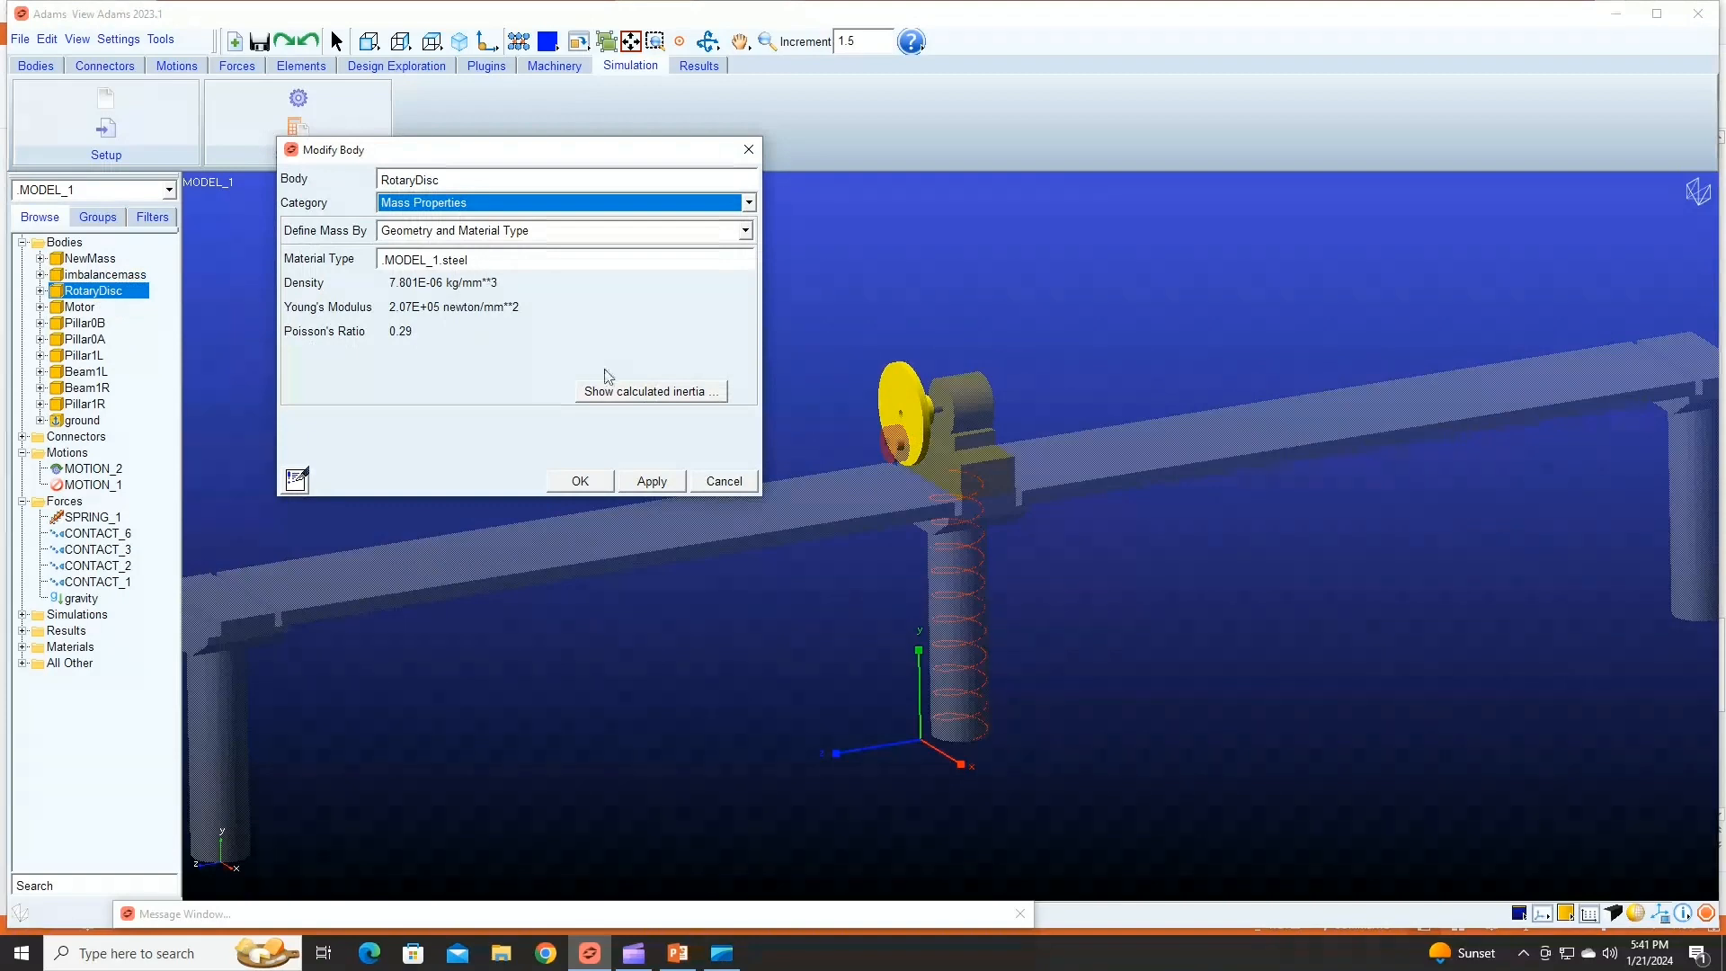
{"action": "left_click", "coordinate": [612, 392]}
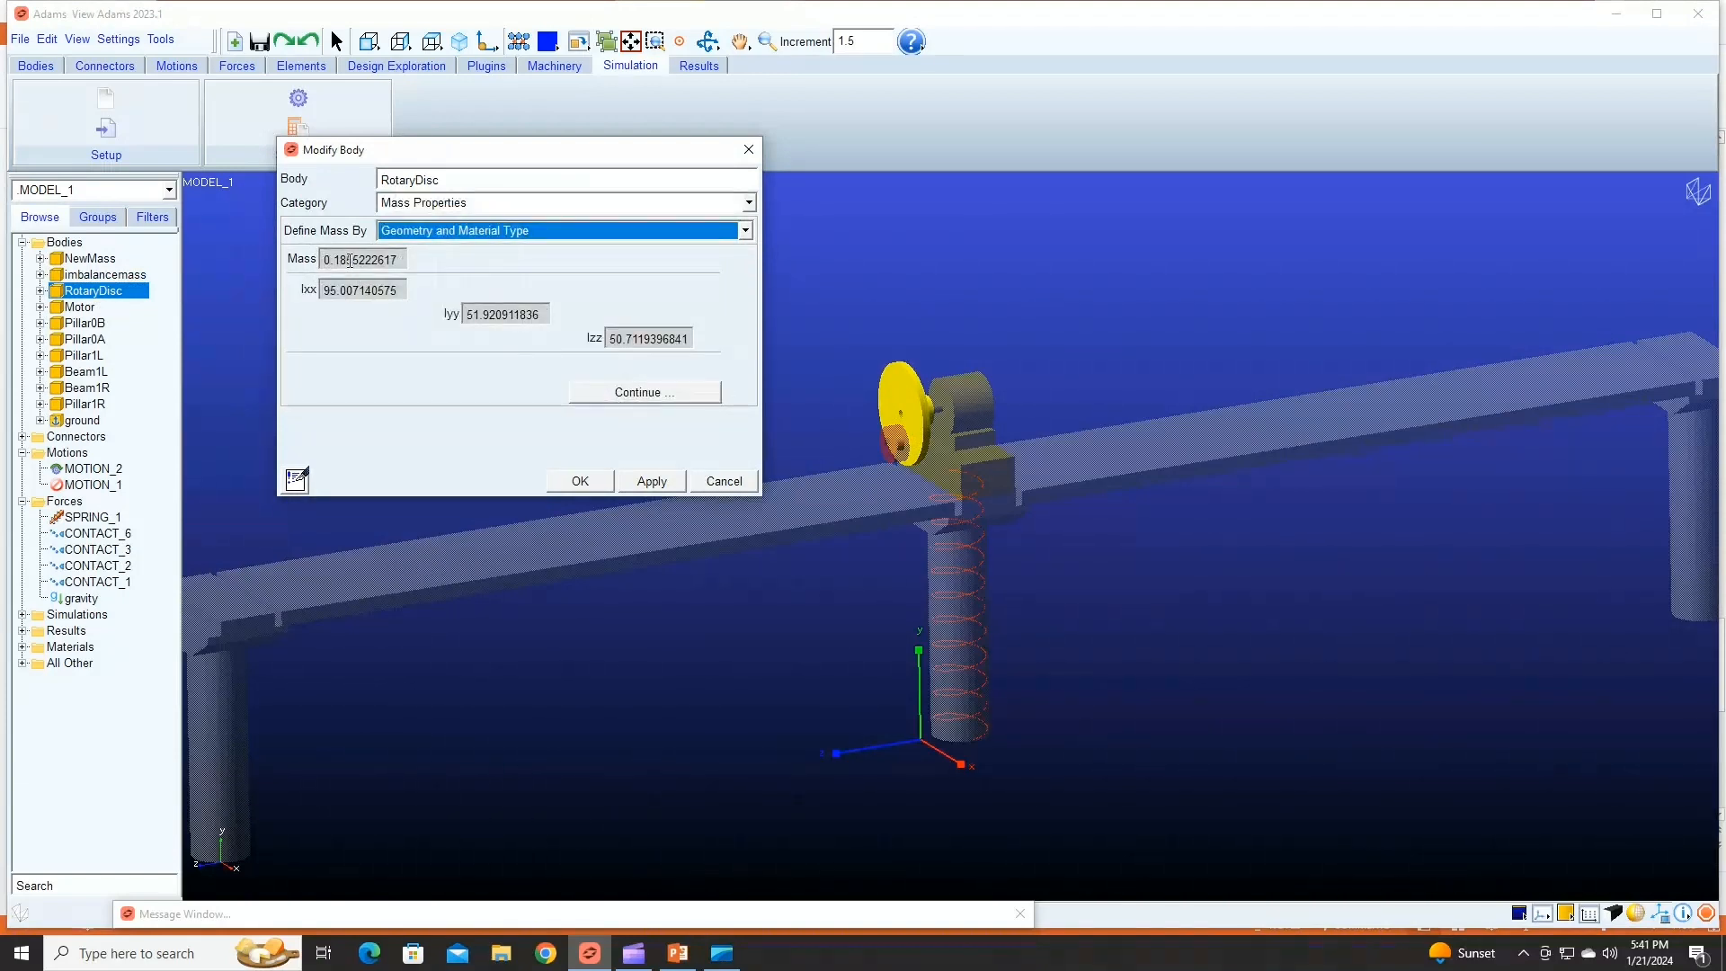
{"action": "left_click", "coordinate": [749, 149]}
Step: Inspect the calculated mass and inertia of the Motor body and close its properties
{"action": "right_click", "coordinate": [81, 308]}
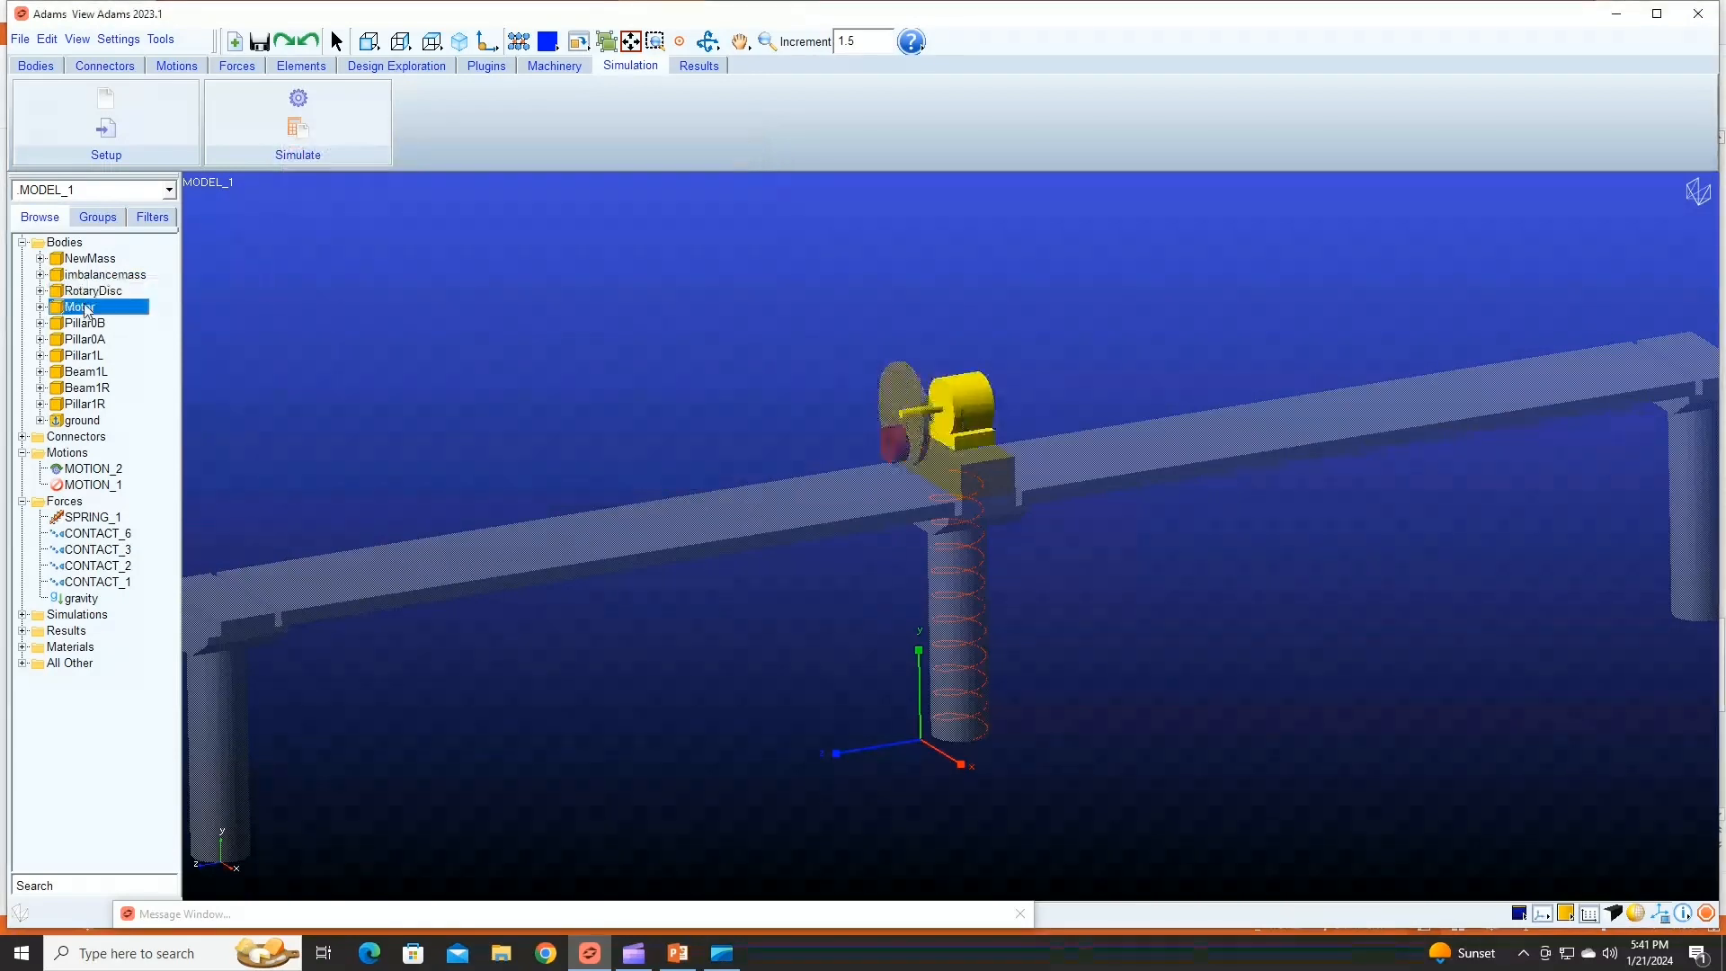
{"action": "left_click", "coordinate": [121, 590]}
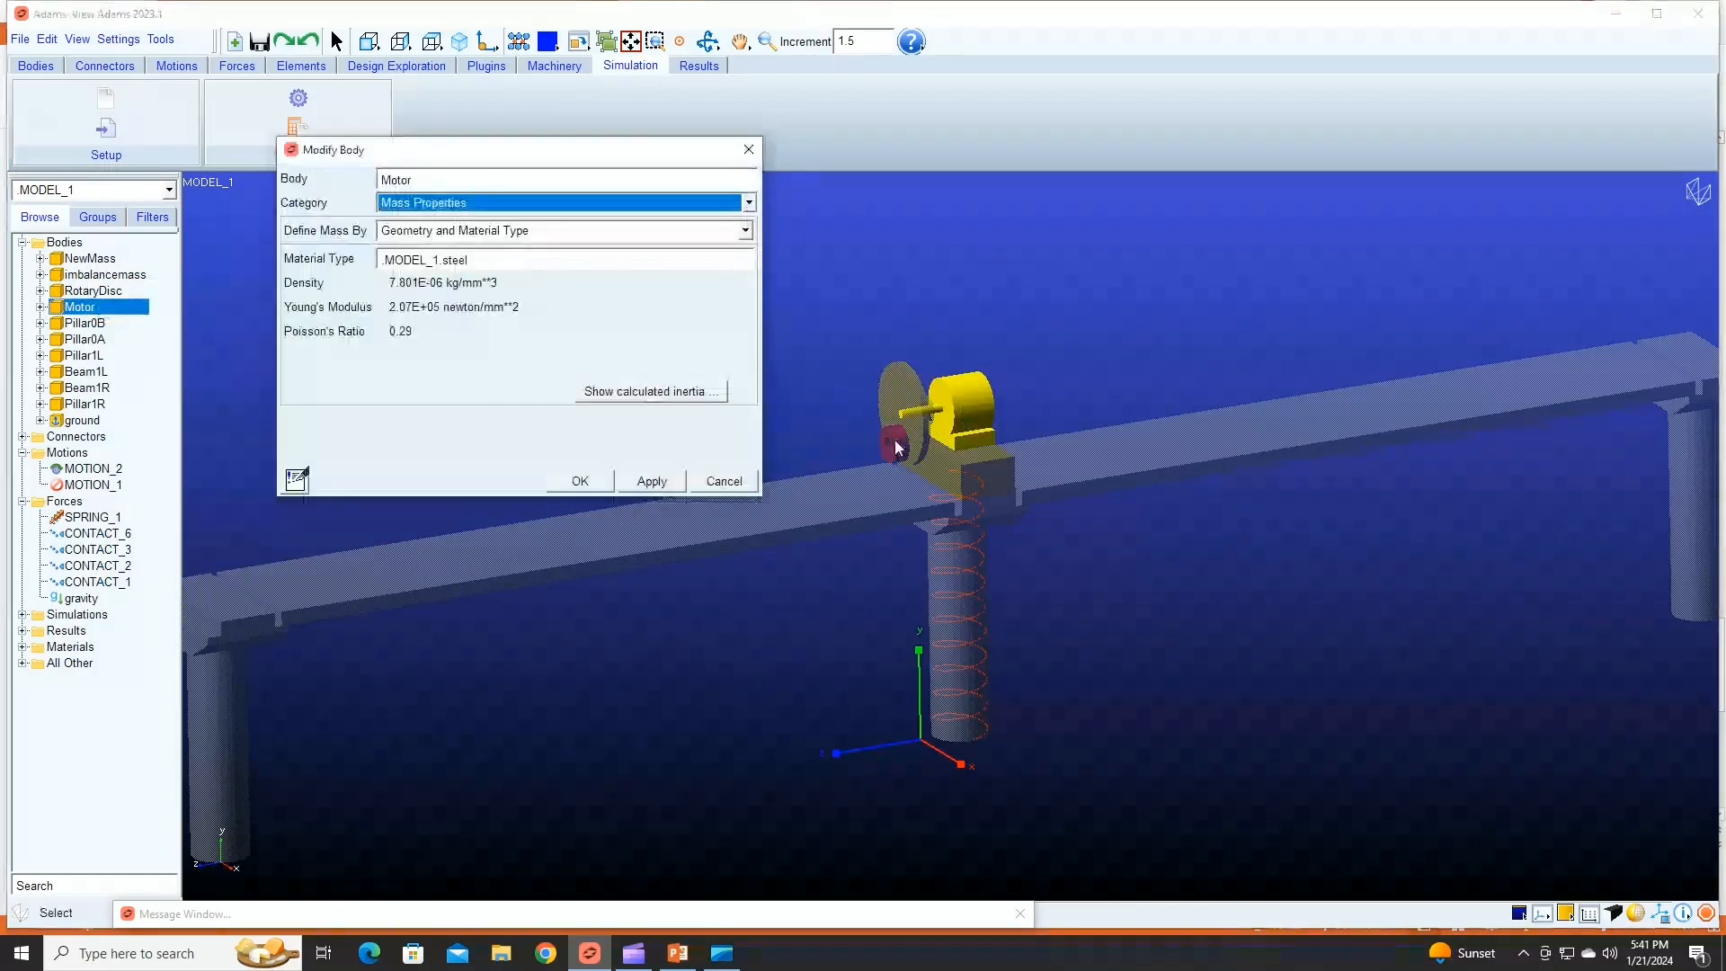
{"action": "left_click", "coordinate": [632, 393]}
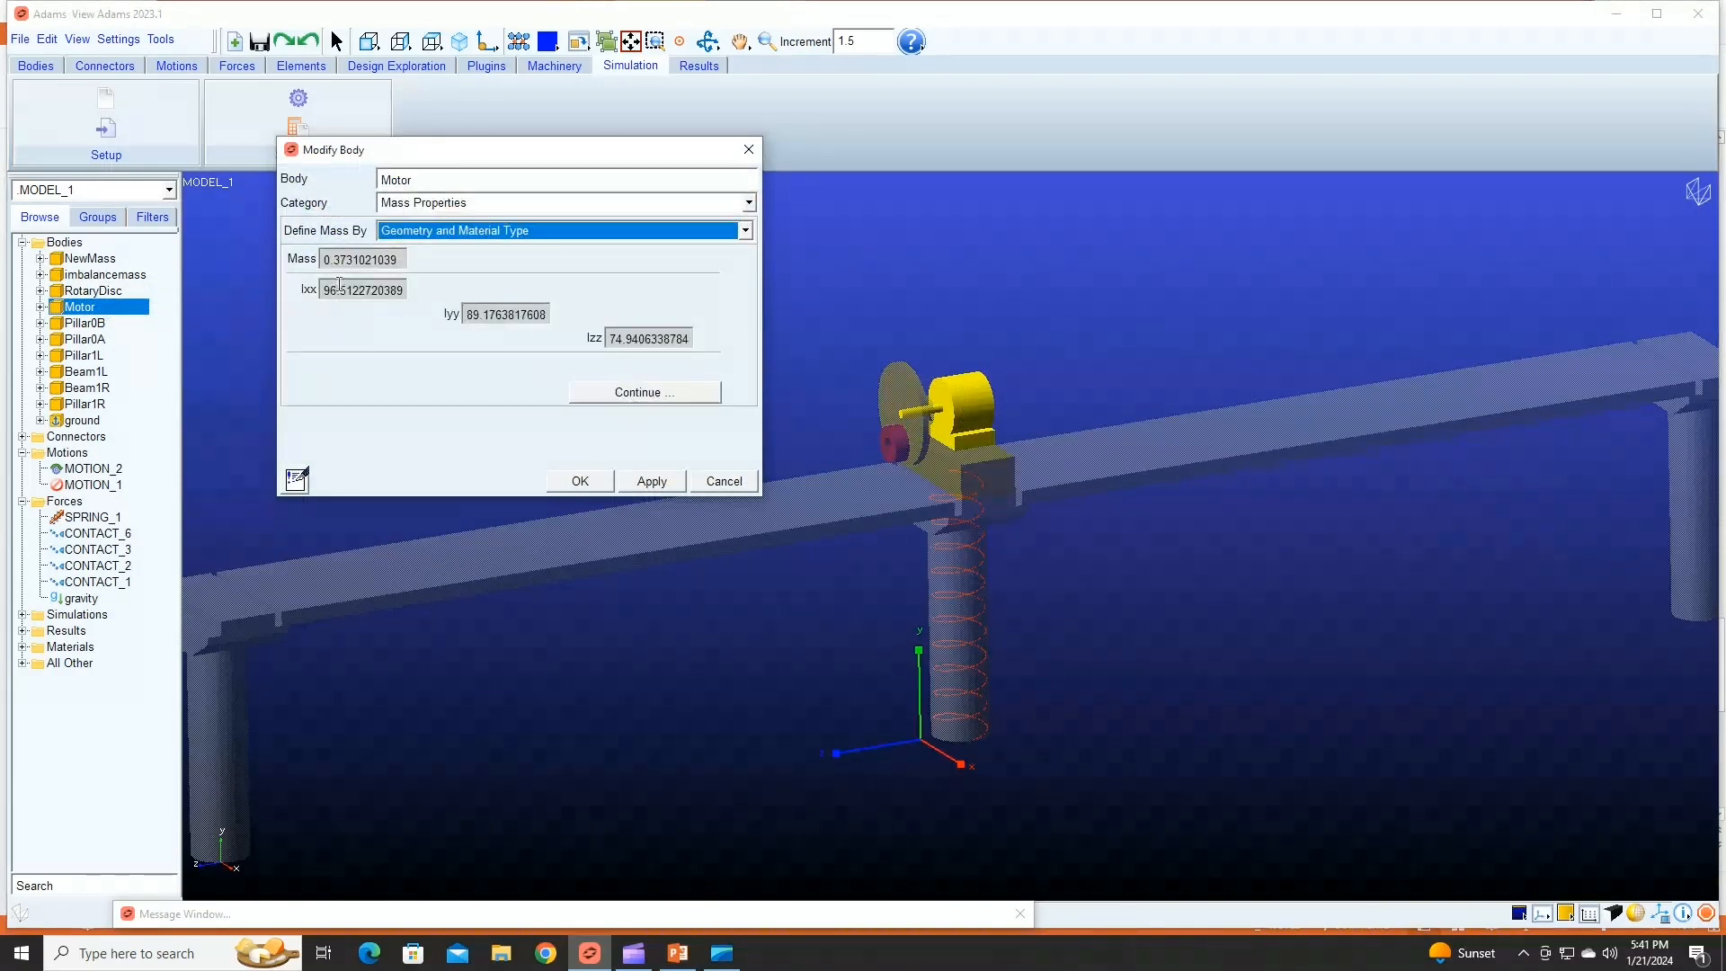
{"action": "left_click", "coordinate": [667, 482]}
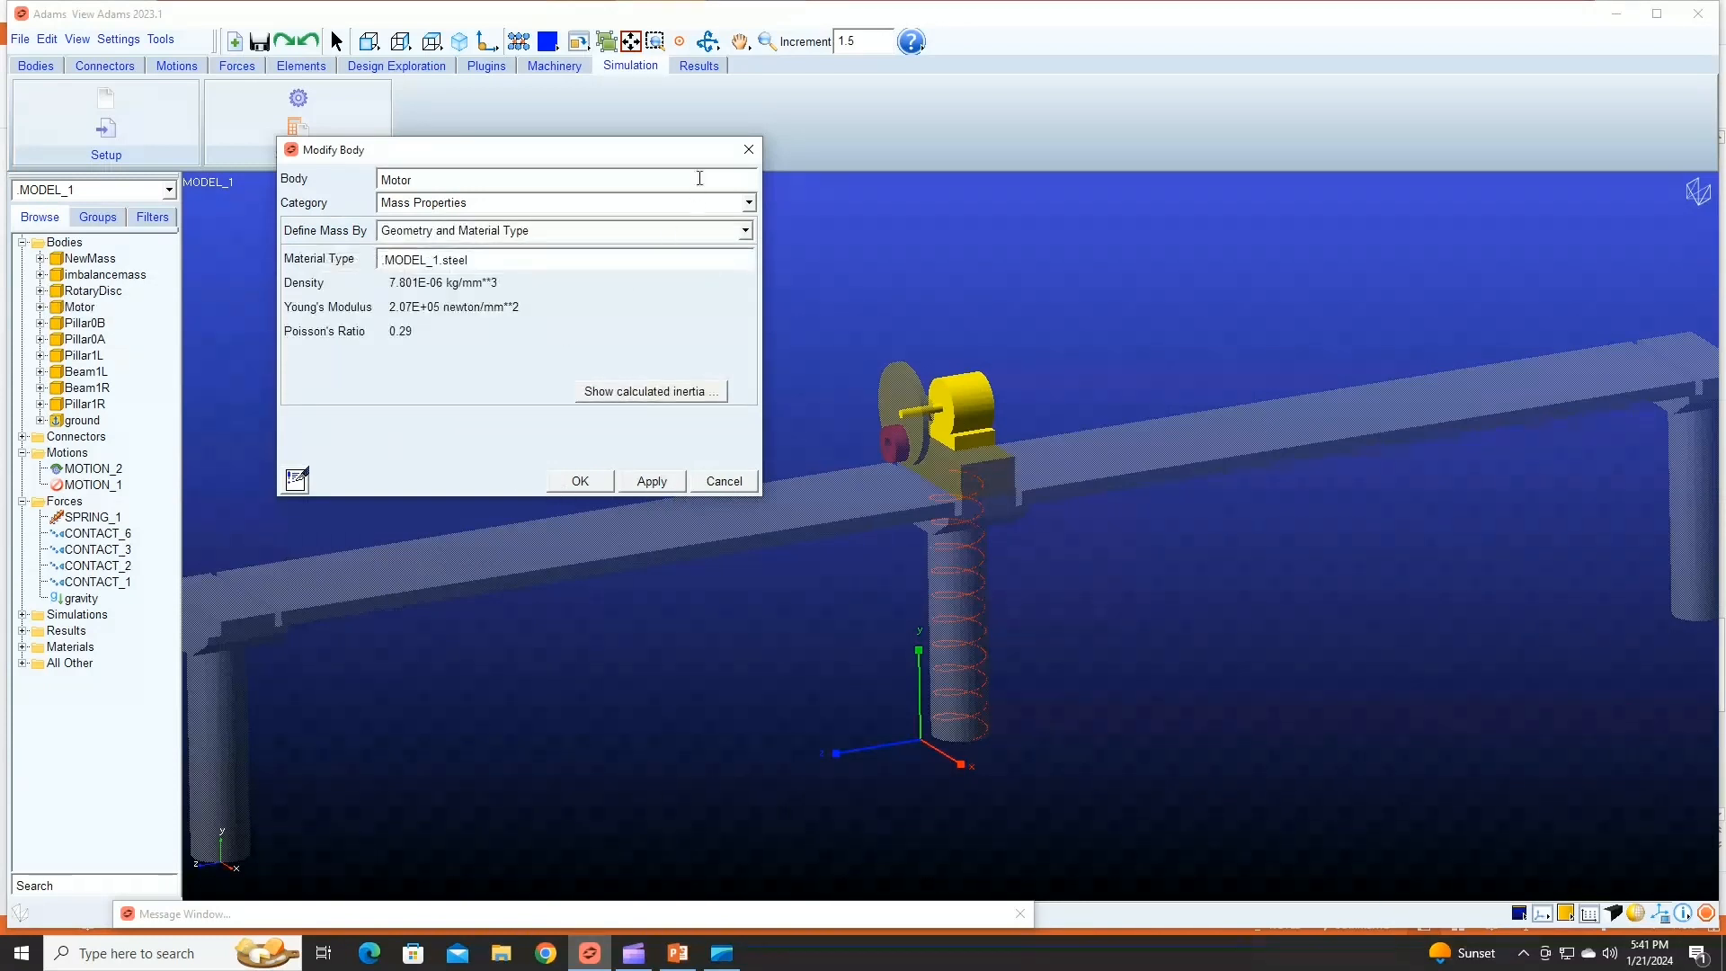
{"action": "left_click", "coordinate": [749, 149]}
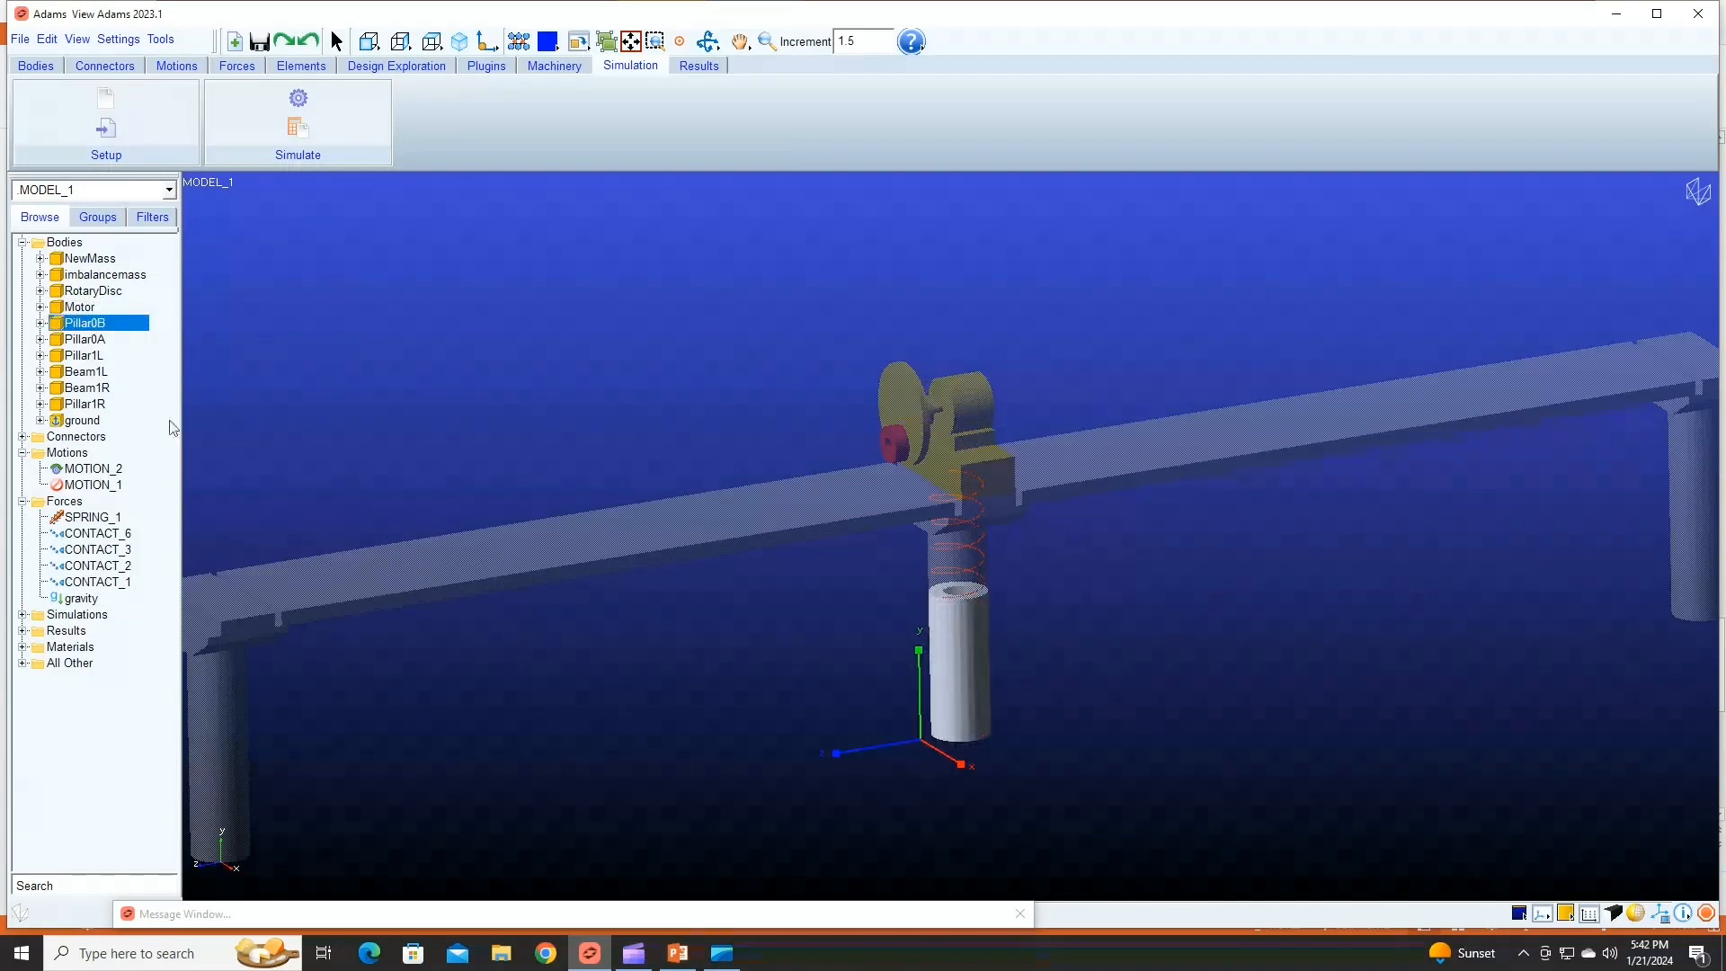
Step: Show the calculated mass and inertia of the Pillar0A body
{"action": "right_click", "coordinate": [91, 345]}
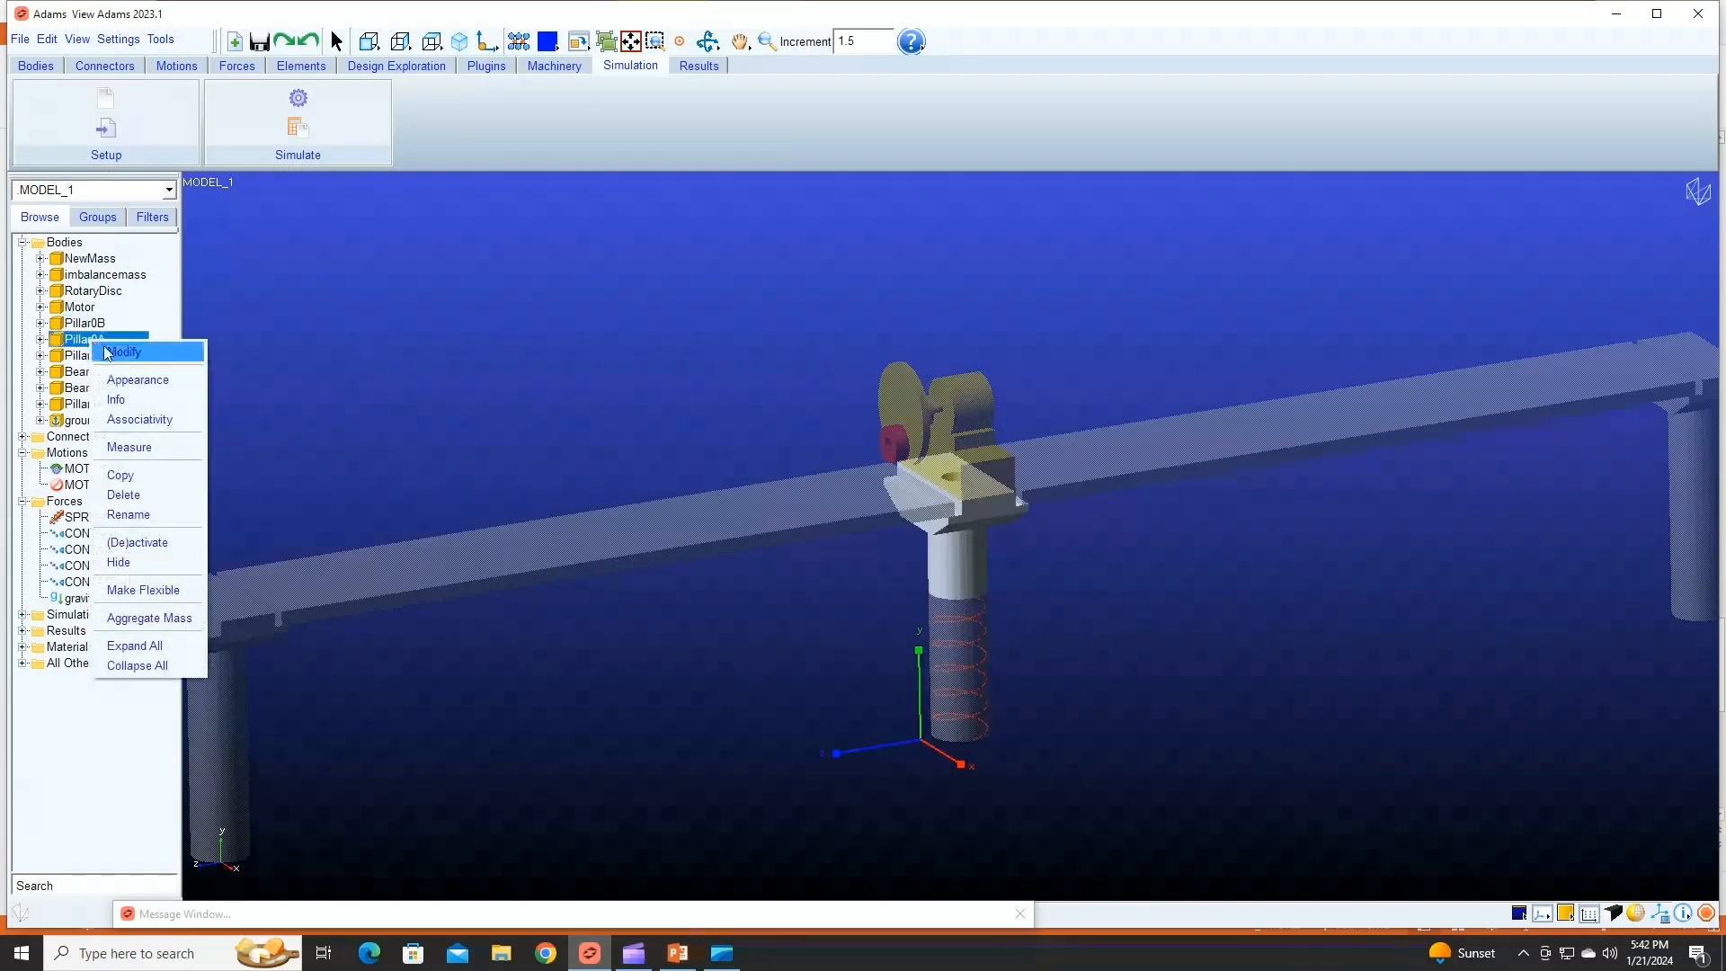
{"action": "left_click", "coordinate": [126, 352]}
{"action": "left_click", "coordinate": [640, 392]}
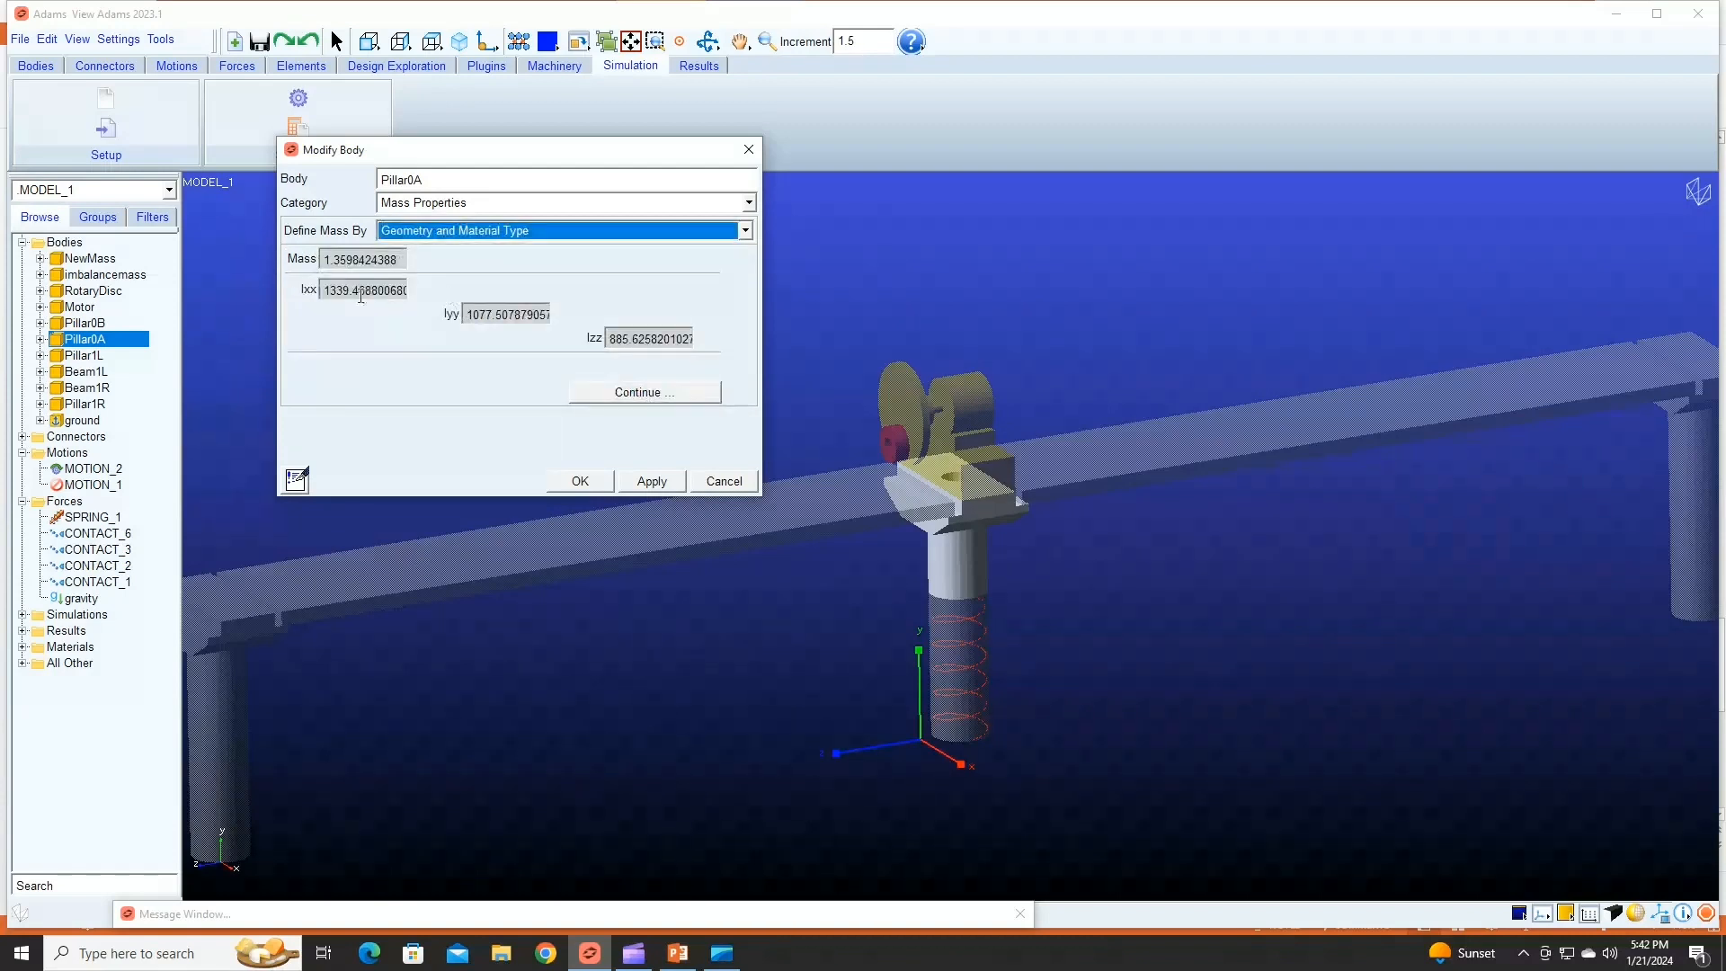
Step: Close the Pillar0A mass properties and review the natural frequency formula in the PowerPoint presentation
{"action": "left_click", "coordinate": [652, 482]}
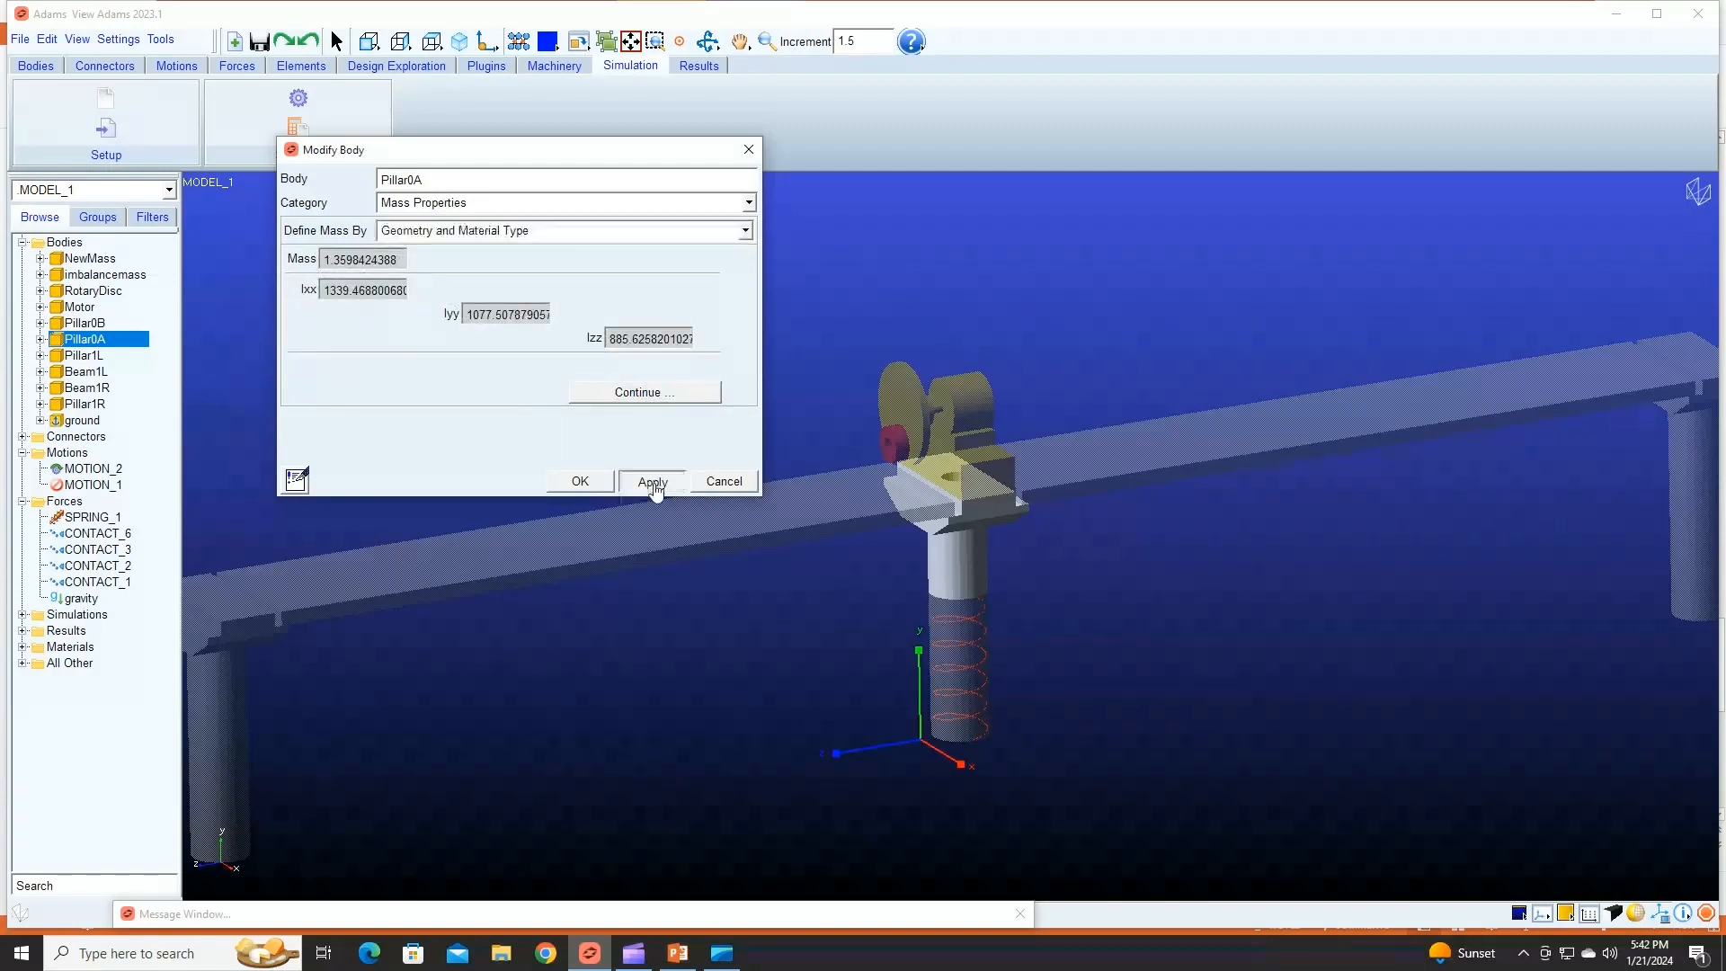
{"action": "left_click", "coordinate": [579, 481]}
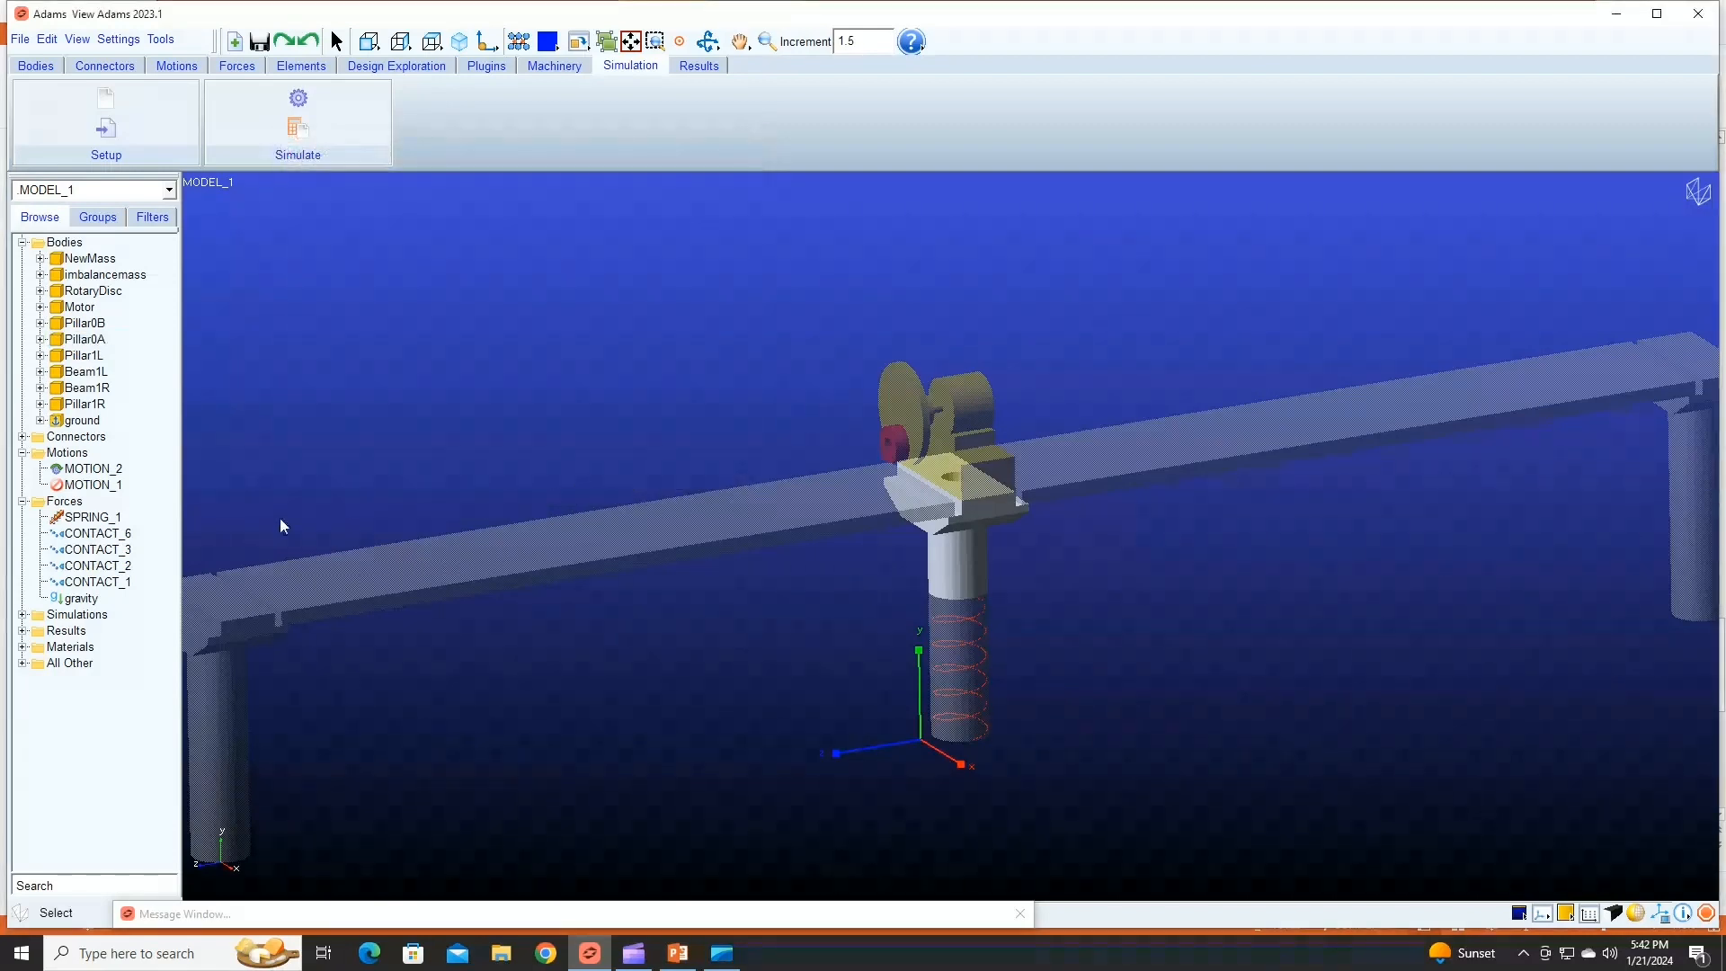
{"action": "left_click", "coordinate": [678, 953]}
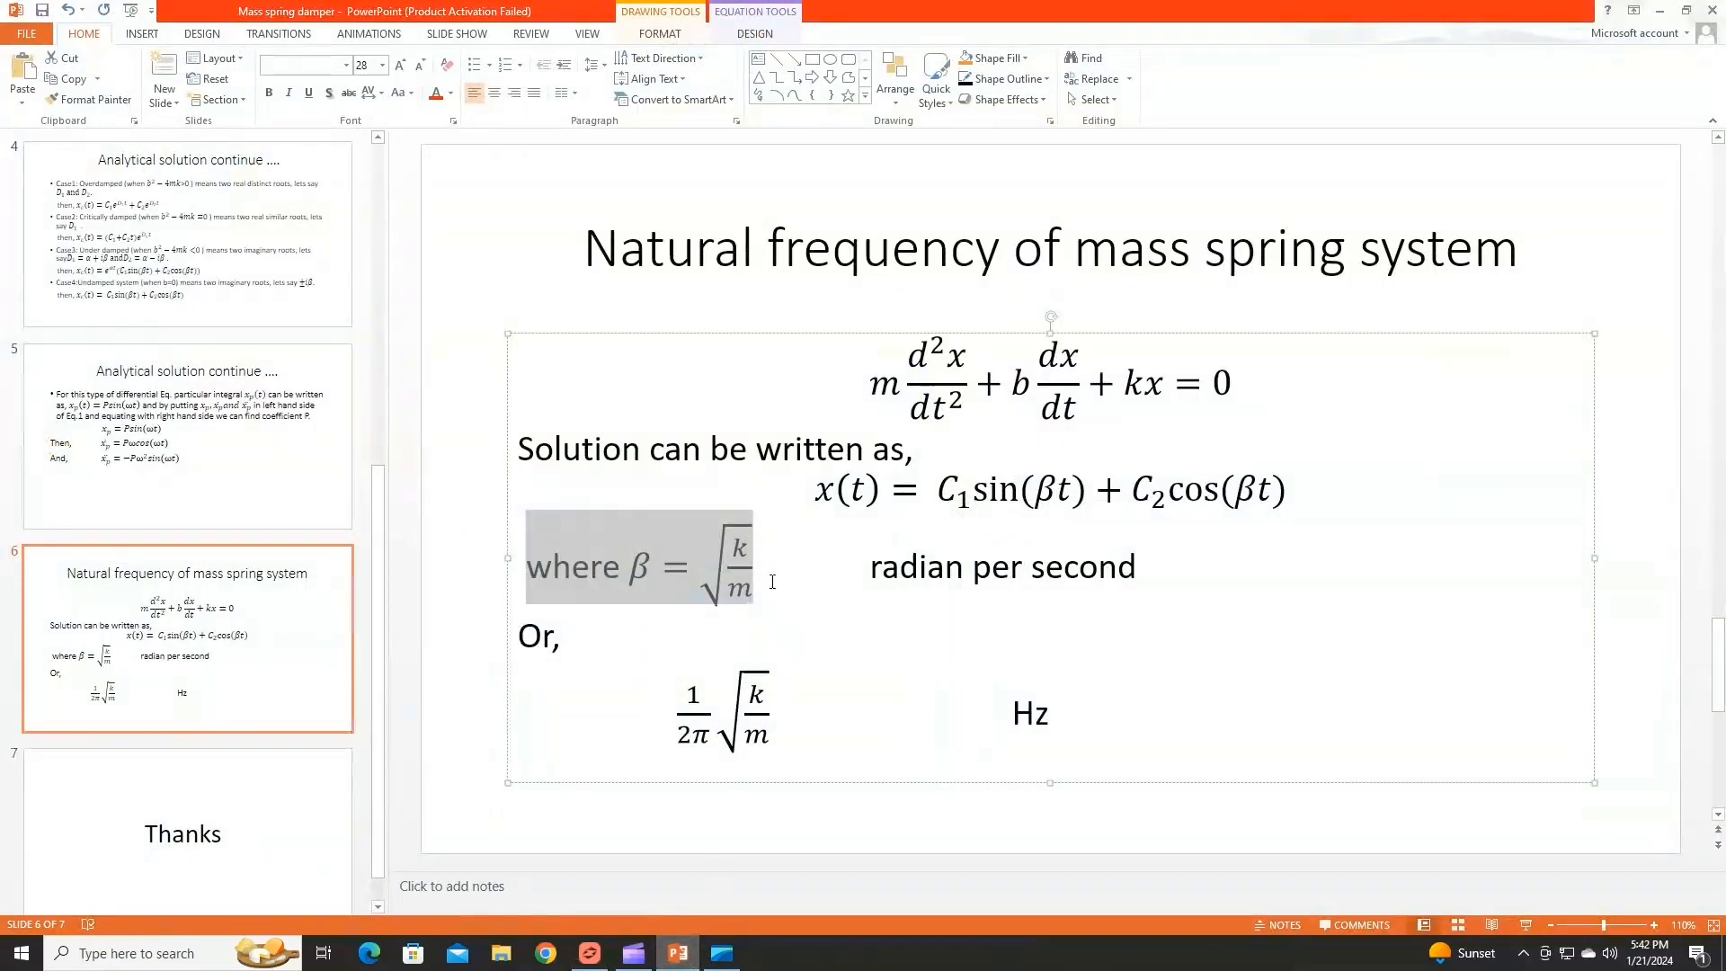
{"action": "left_click", "coordinate": [750, 546]}
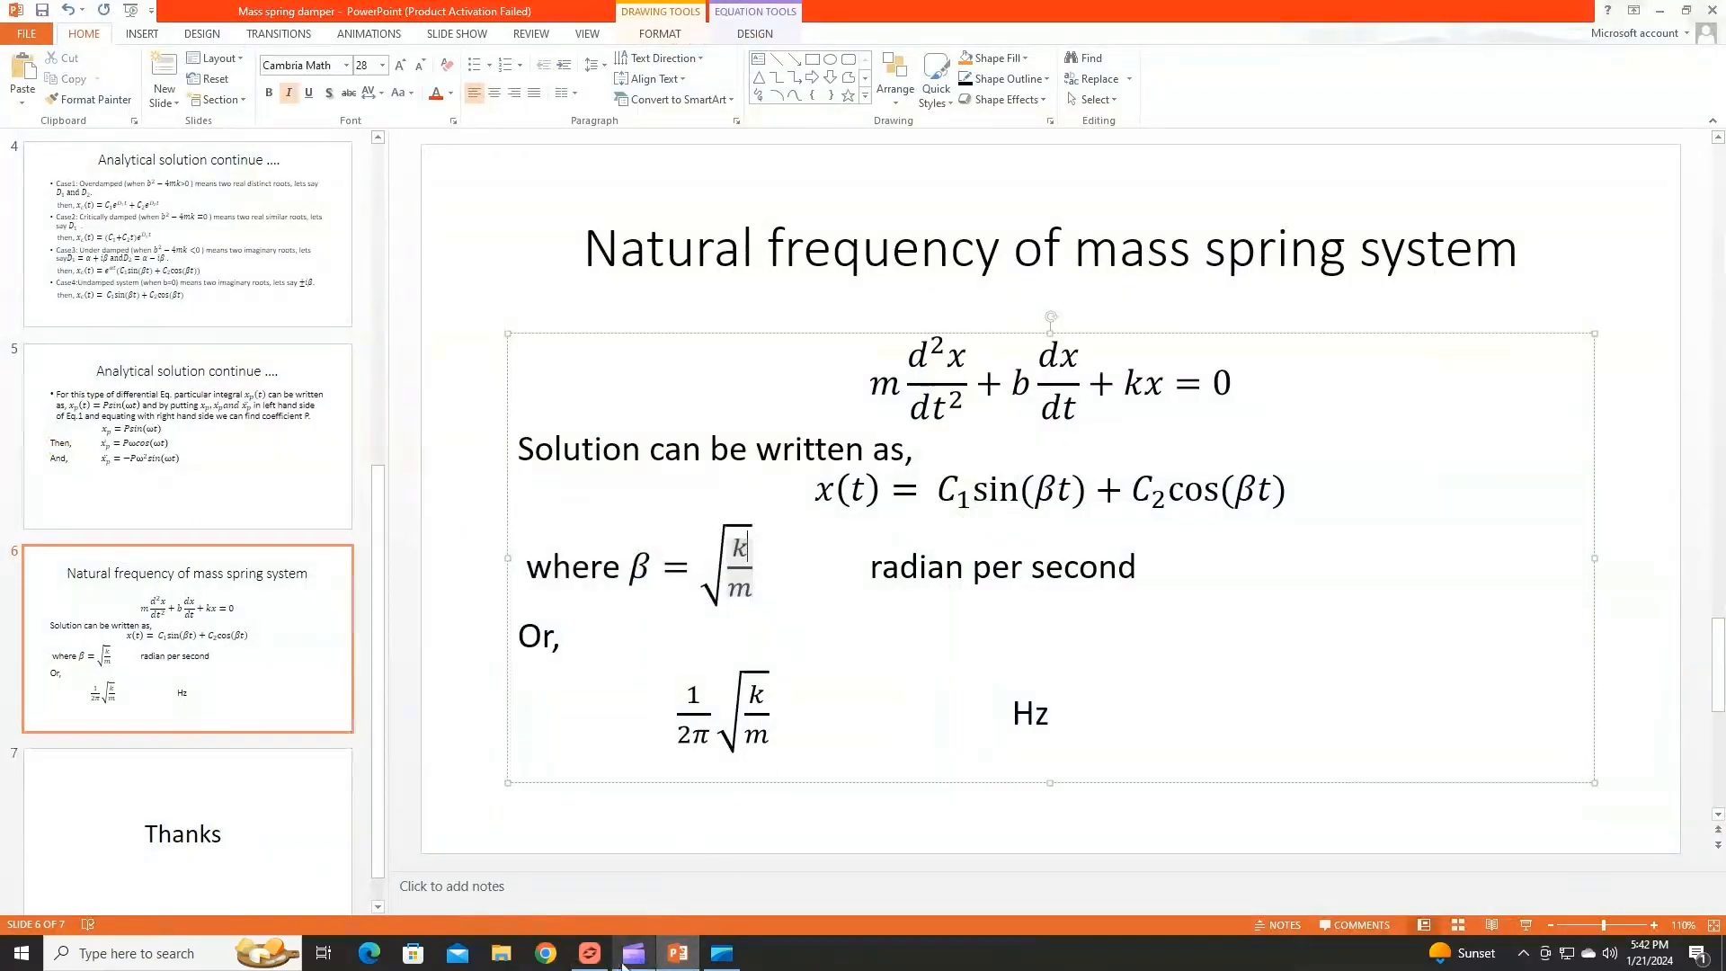
Step: Switch to Adams View, inspect SPRING_1's stiffness, damping and preload, and close its properties without changes
{"action": "left_click", "coordinate": [590, 953]}
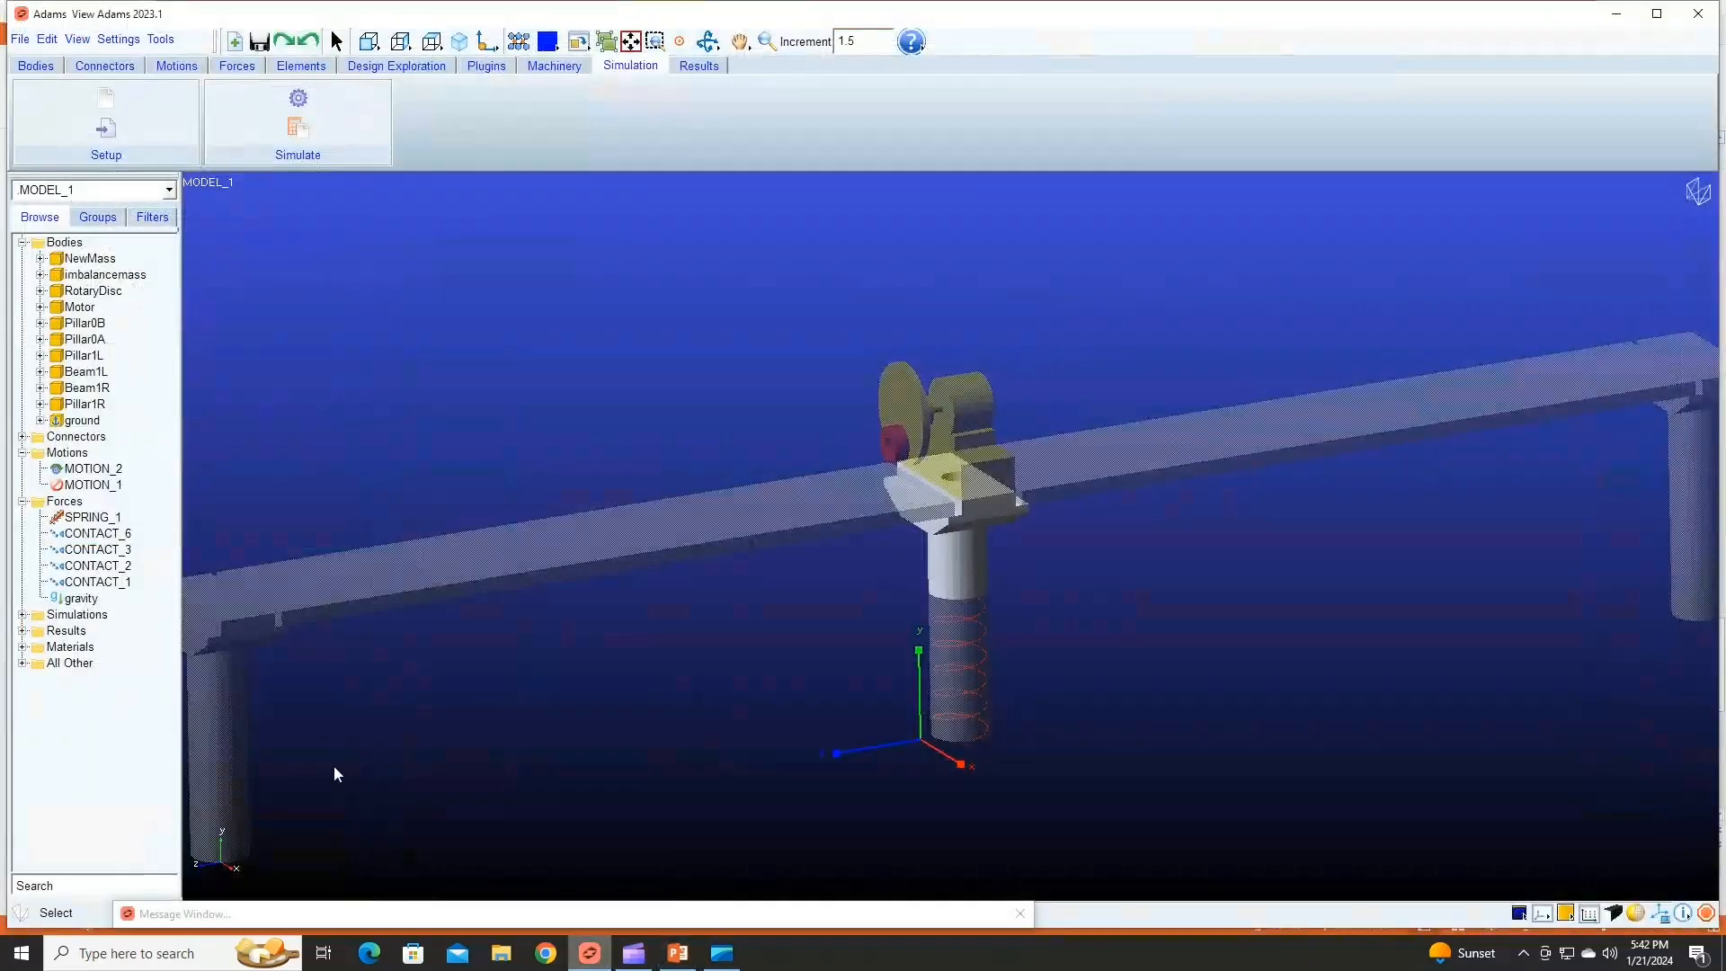
{"action": "right_click", "coordinate": [85, 517]}
{"action": "left_click", "coordinate": [125, 529]}
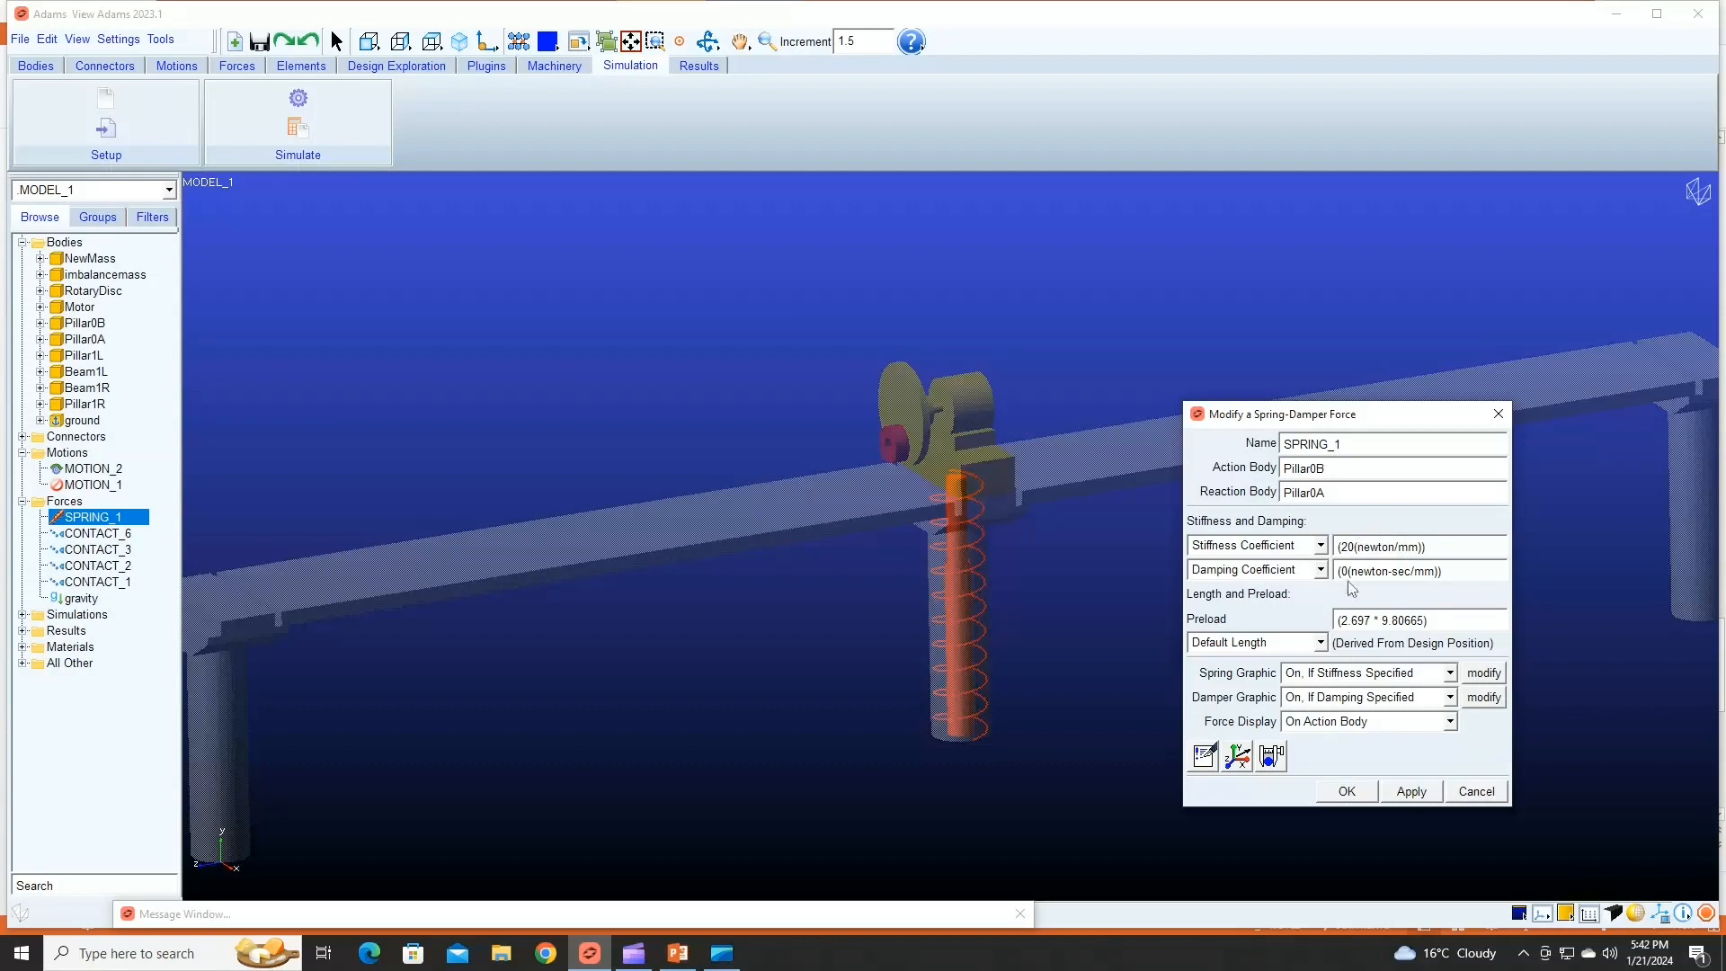
{"action": "left_click", "coordinate": [1405, 791]}
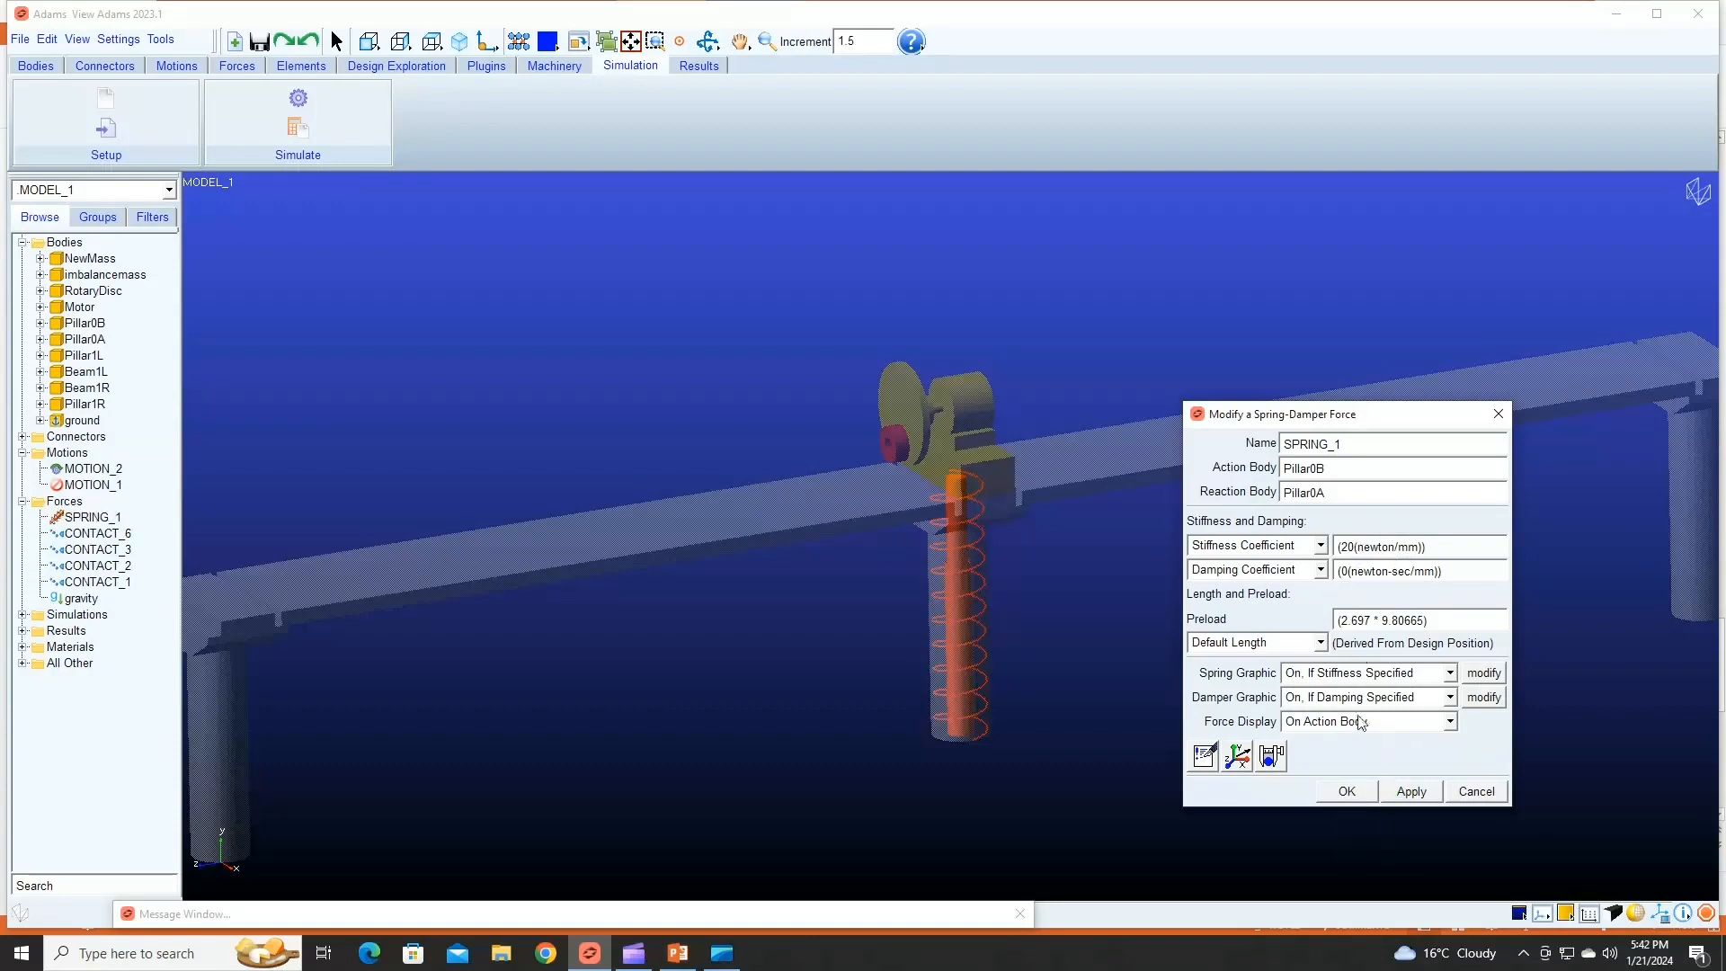
{"action": "left_click", "coordinate": [1347, 791]}
Step: Return to the PowerPoint slide and add an equals sign after the square root of k/m on the β line
{"action": "left_click", "coordinate": [677, 953]}
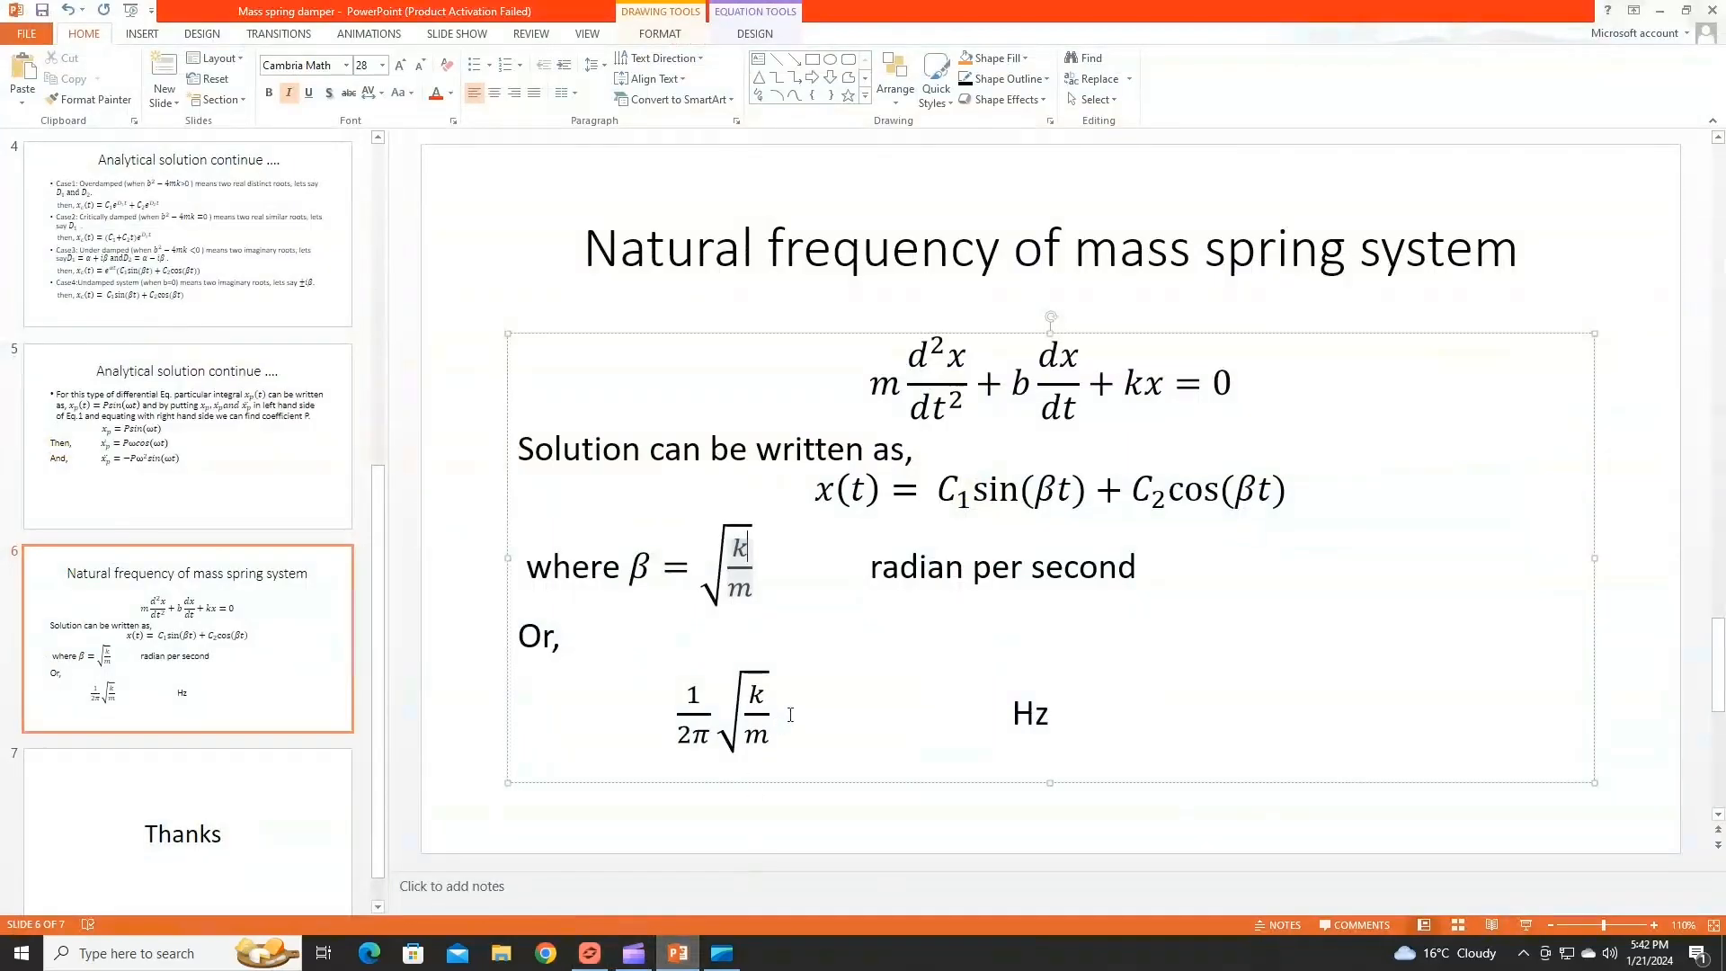
{"action": "left_click", "coordinate": [782, 562]}
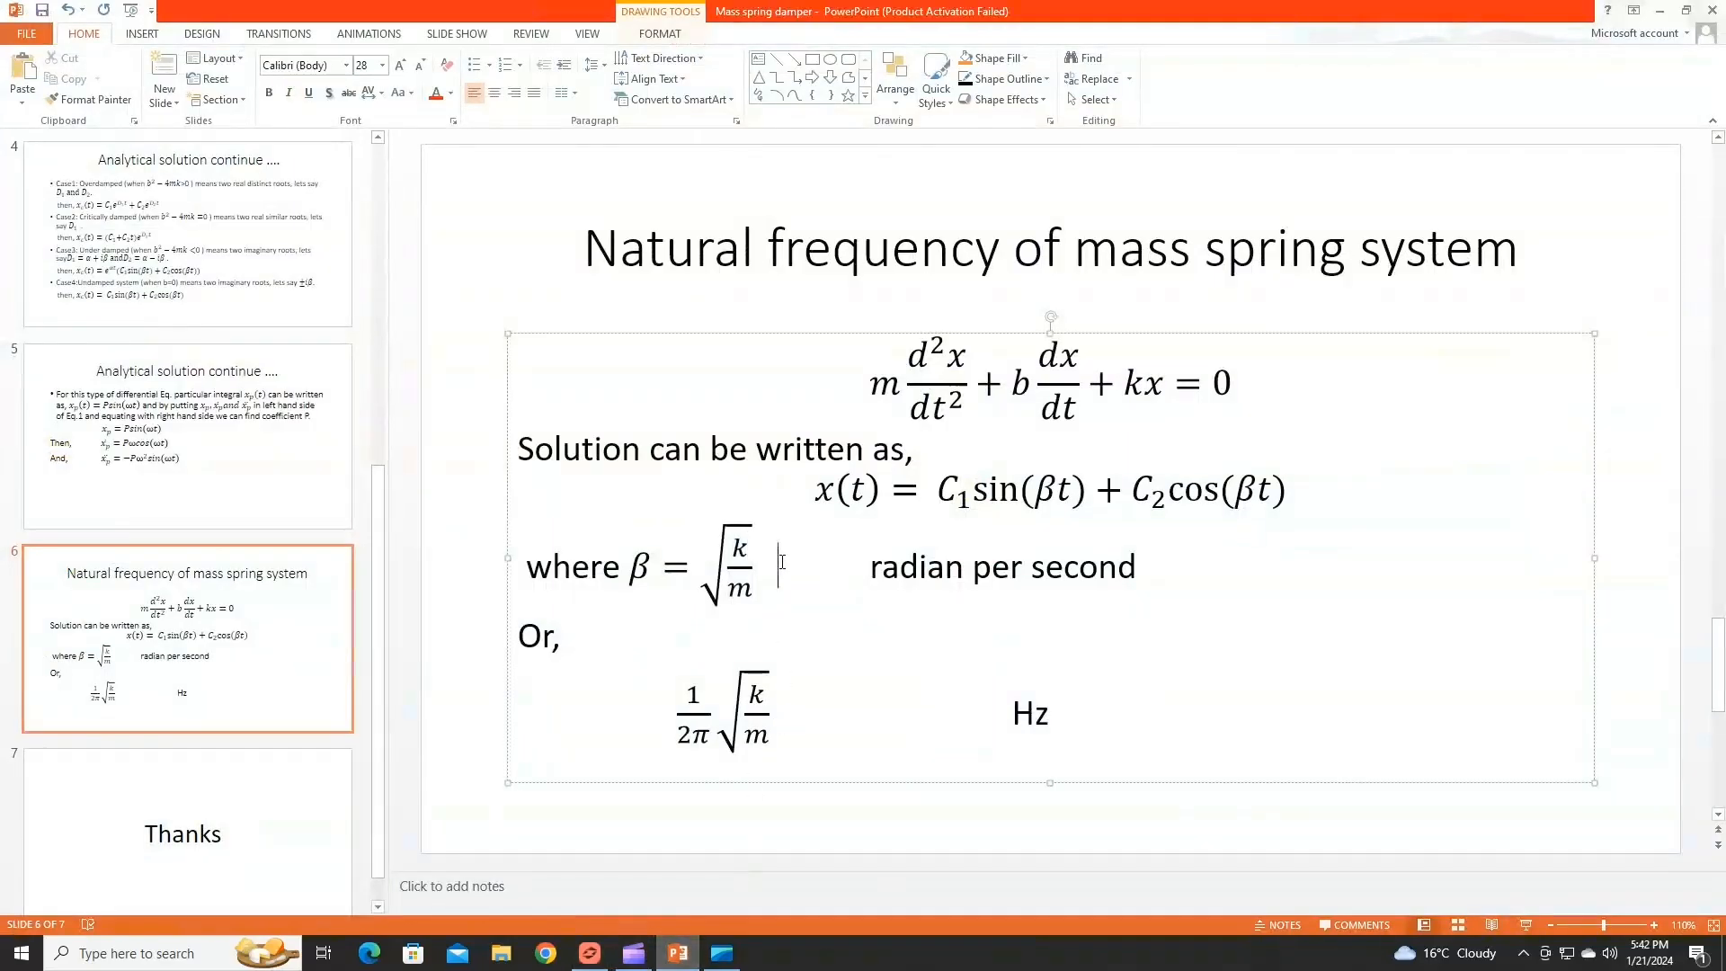
{"action": "type", "text": "="}
Step: Replace the numerator k under the β square root with the stiffness value 20000
{"action": "left_click", "coordinate": [720, 537]}
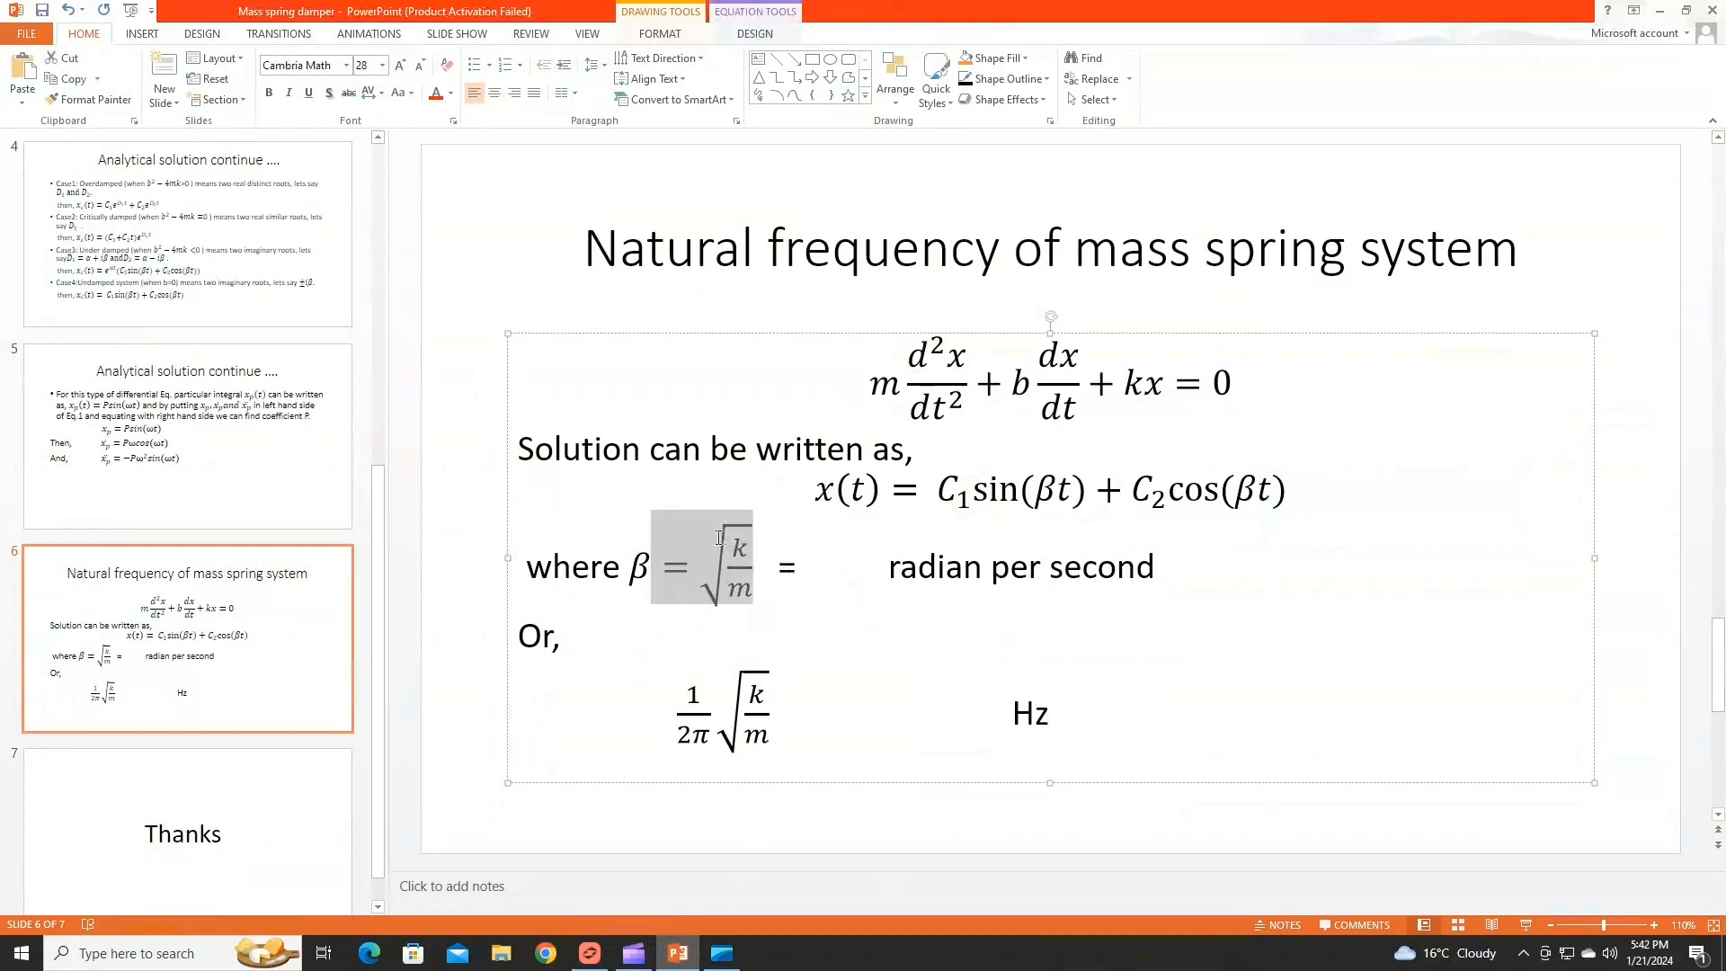
{"action": "right_click", "coordinate": [724, 546]}
{"action": "left_click", "coordinate": [760, 580]}
{"action": "left_click", "coordinate": [745, 548]}
{"action": "key", "text": "BackSpace"}
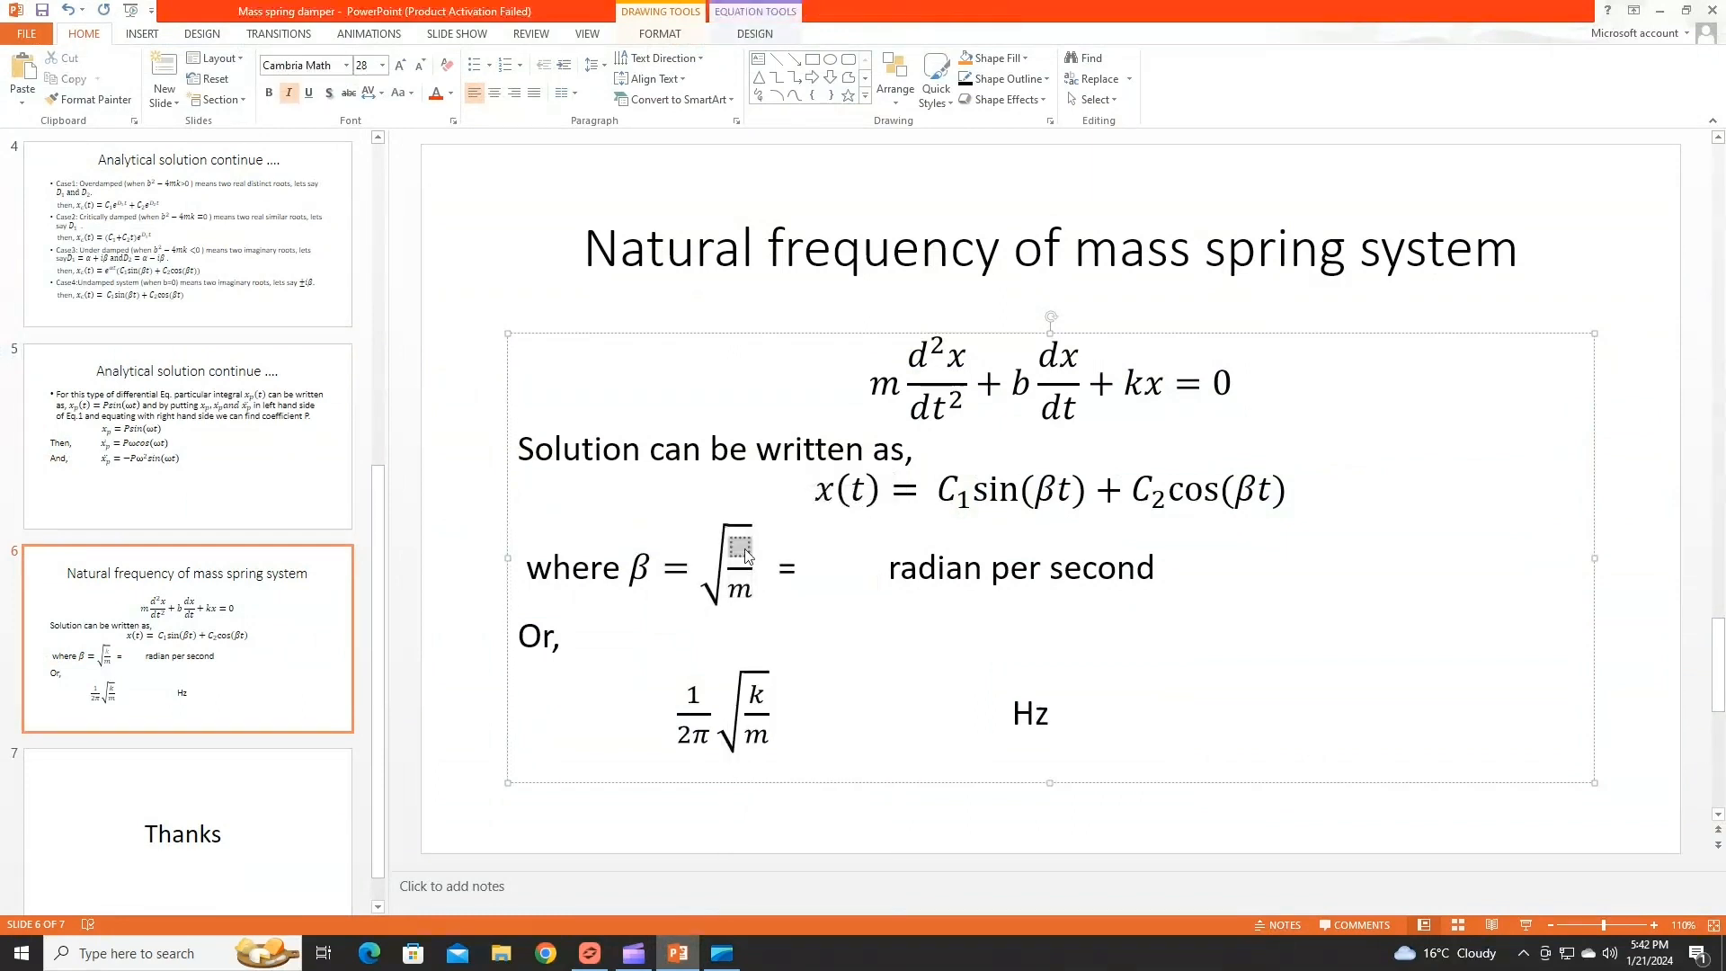
{"action": "type", "text": "2.6"}
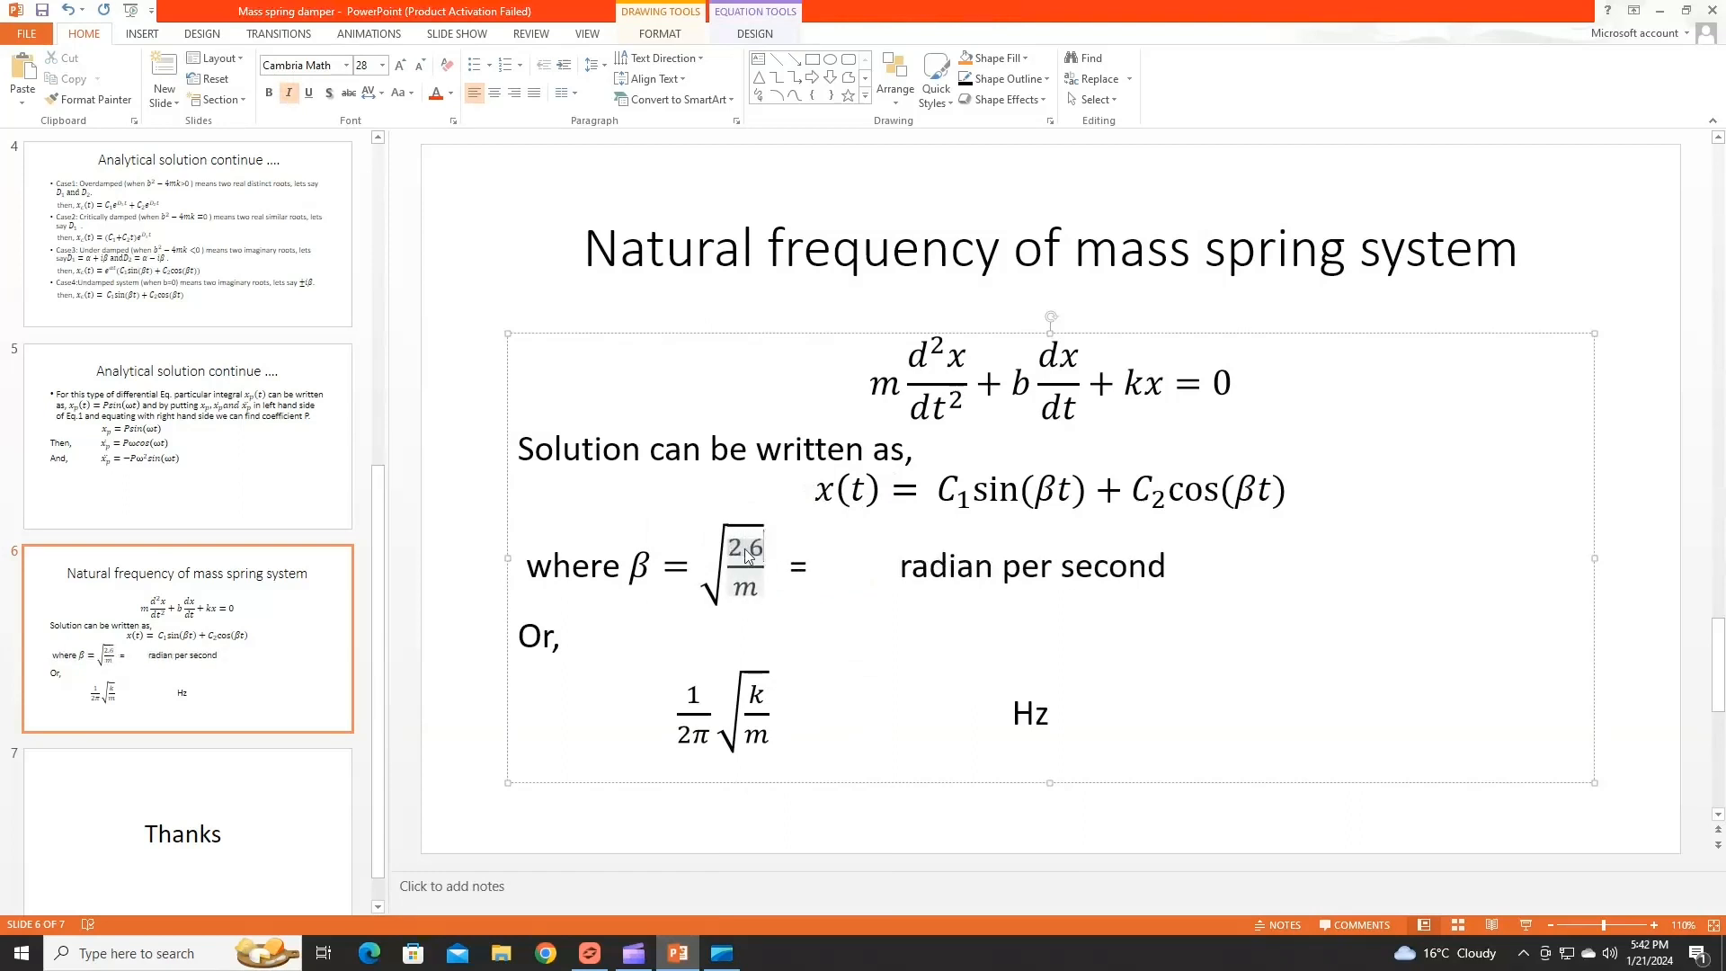
{"action": "key", "text": "BackSpace"}
{"action": "key", "text": "BackSpace"}
{"action": "key", "text": "BackSpace"}
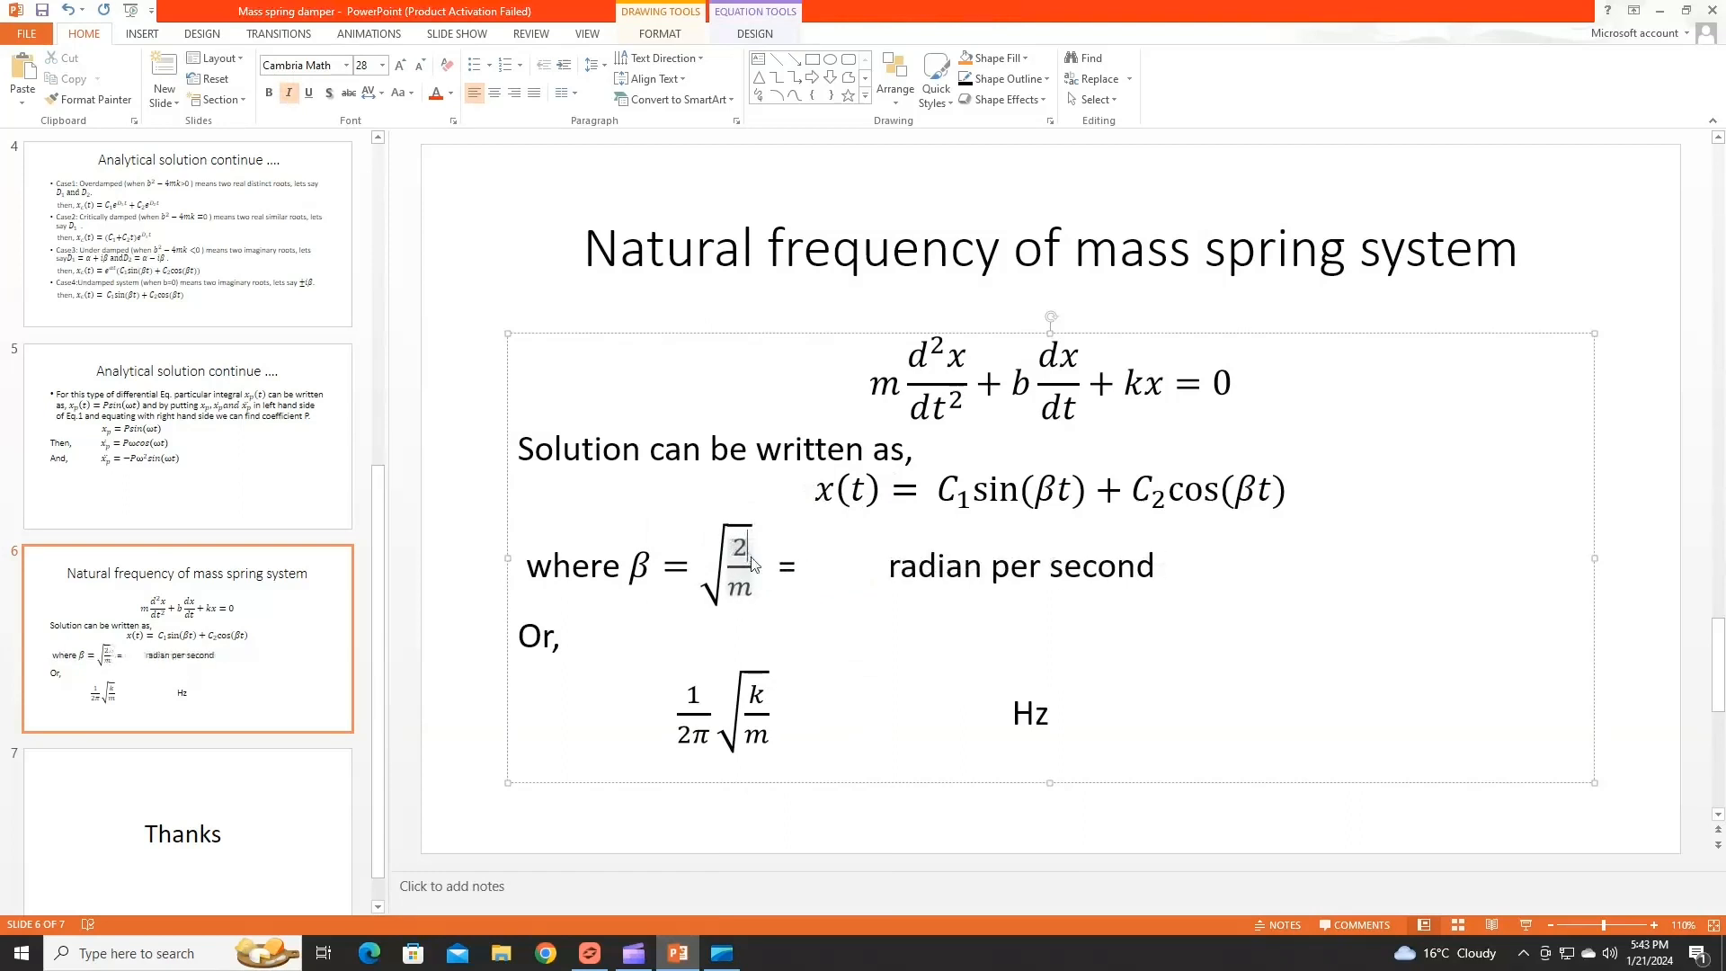
{"action": "type", "text": "20000"}
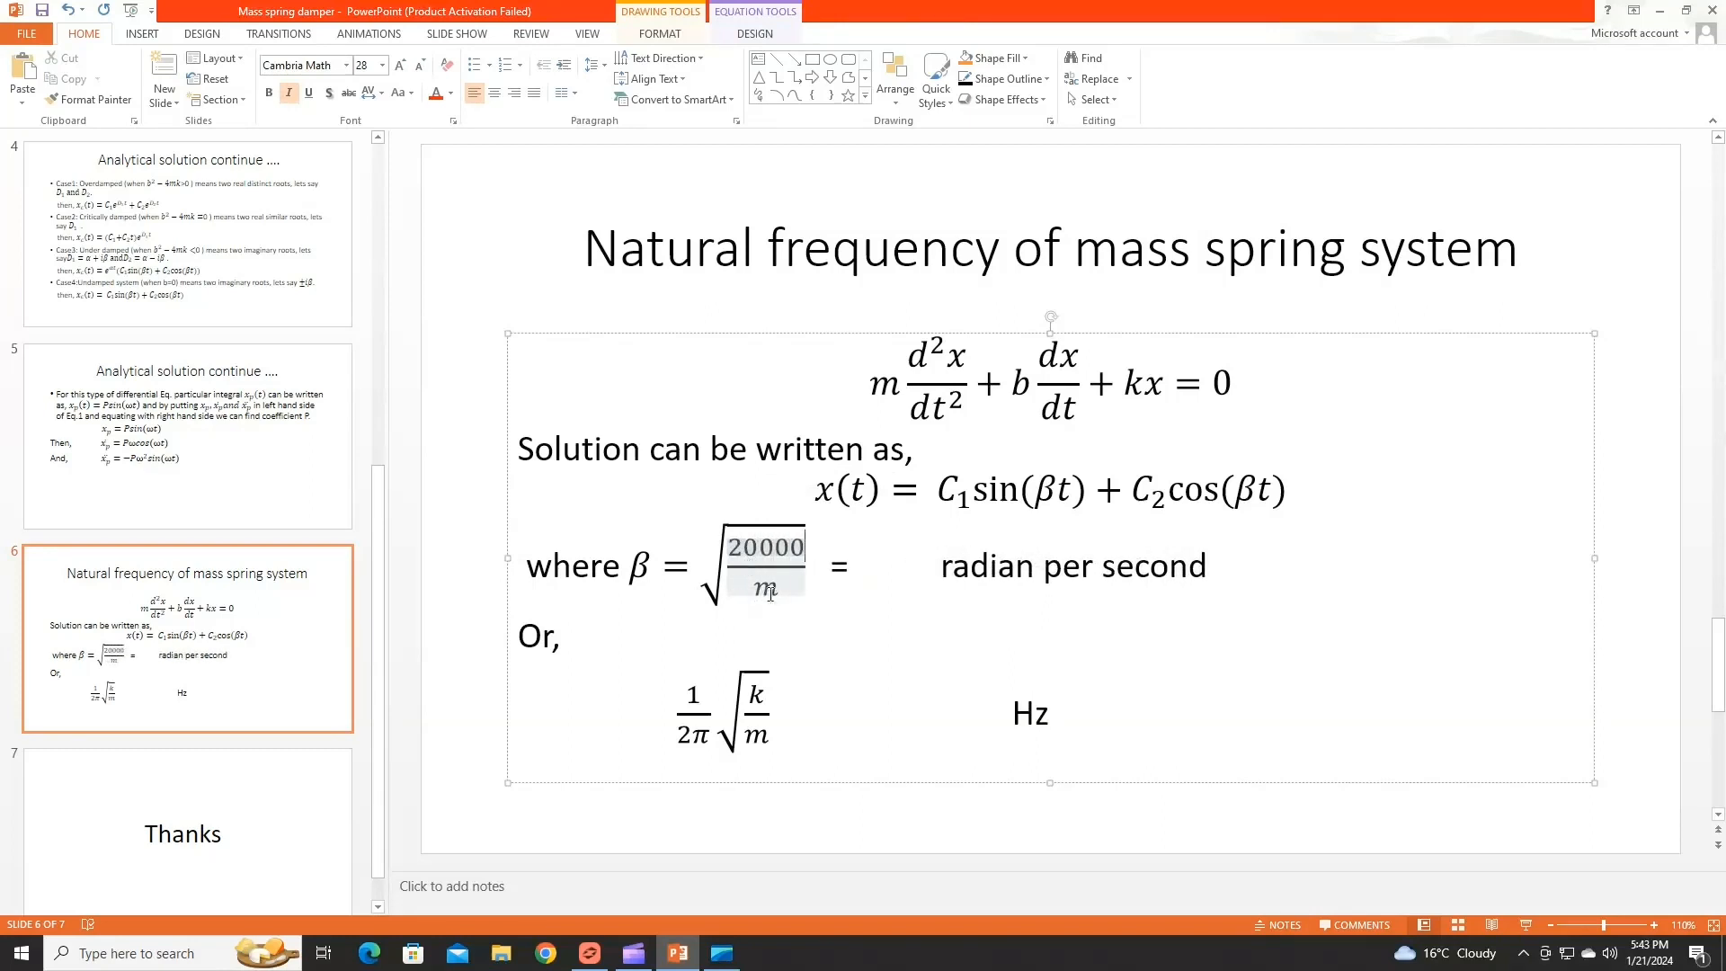
Step: Replace the denominator m under the β square root with the mass value 2.6
{"action": "left_click", "coordinate": [779, 589]}
{"action": "key", "text": "BackSpace"}
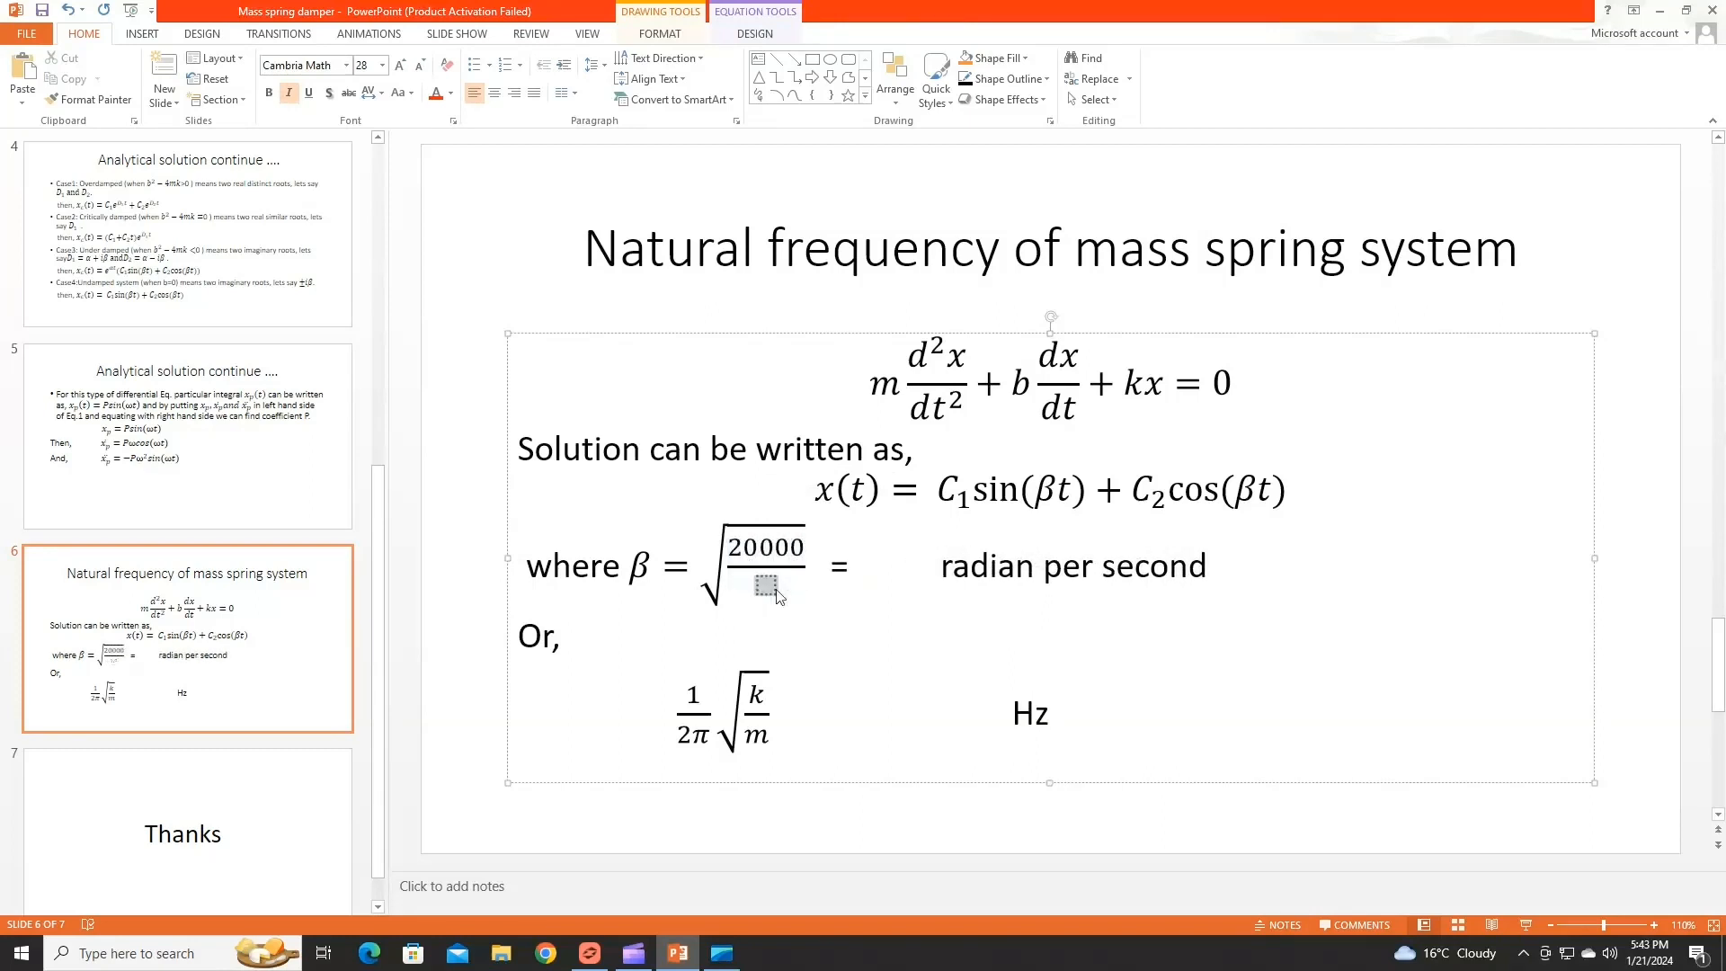
{"action": "type", "text": "2.6"}
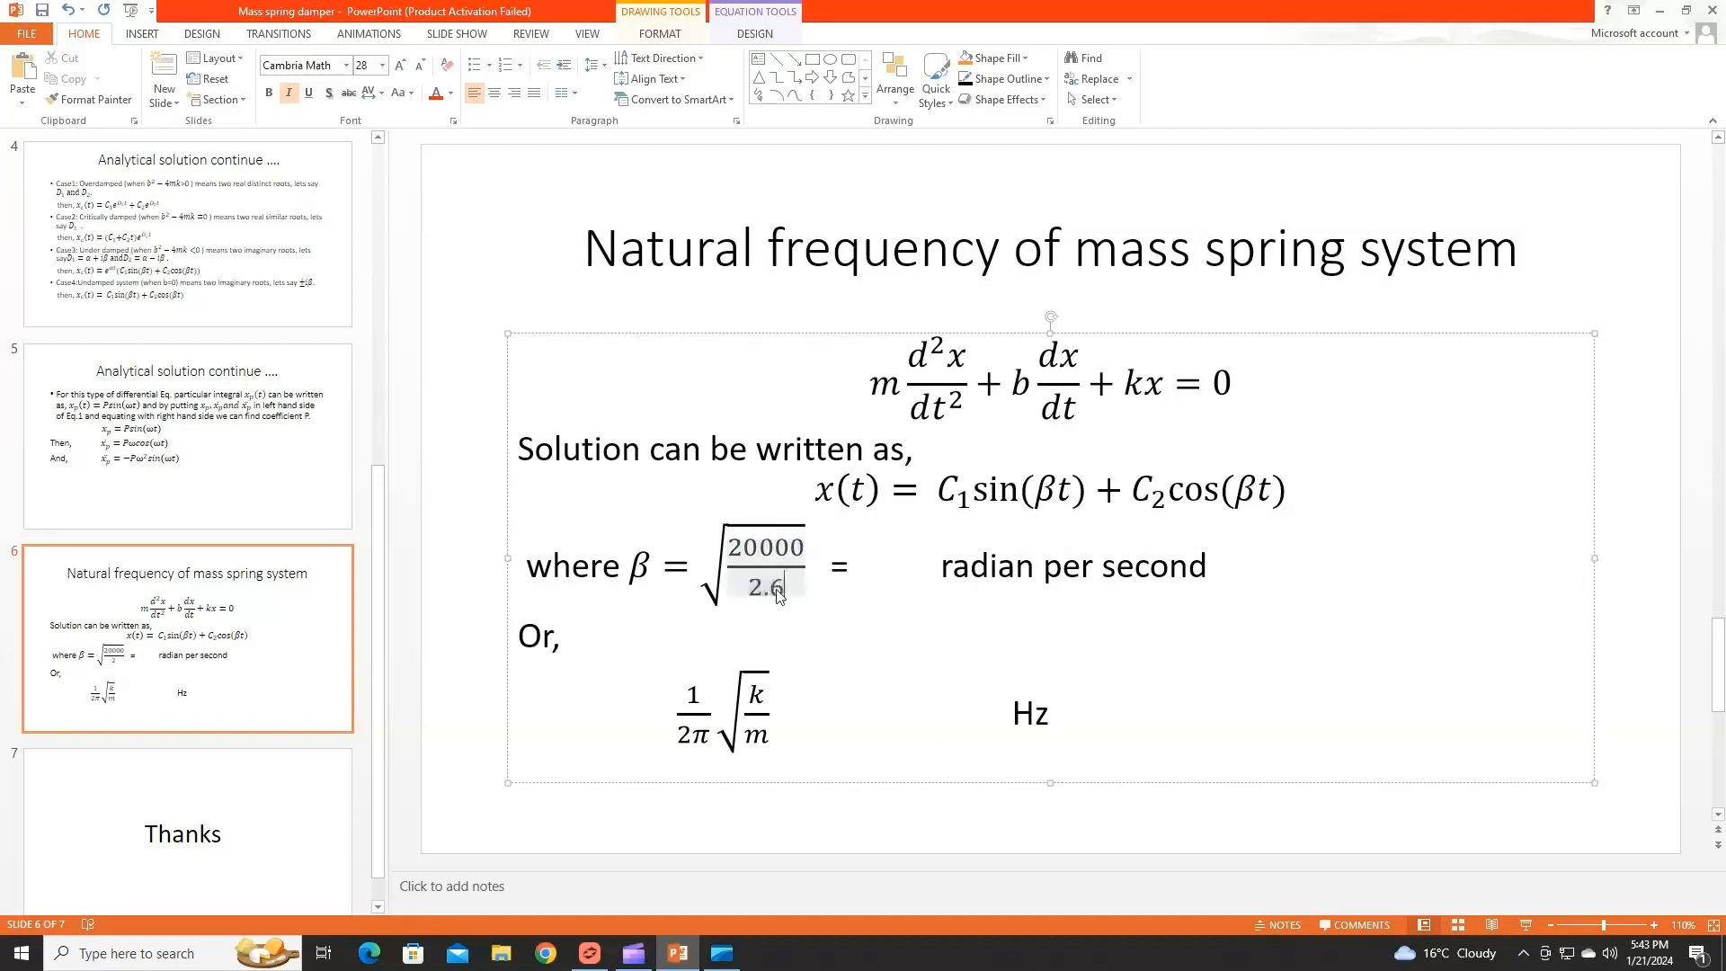